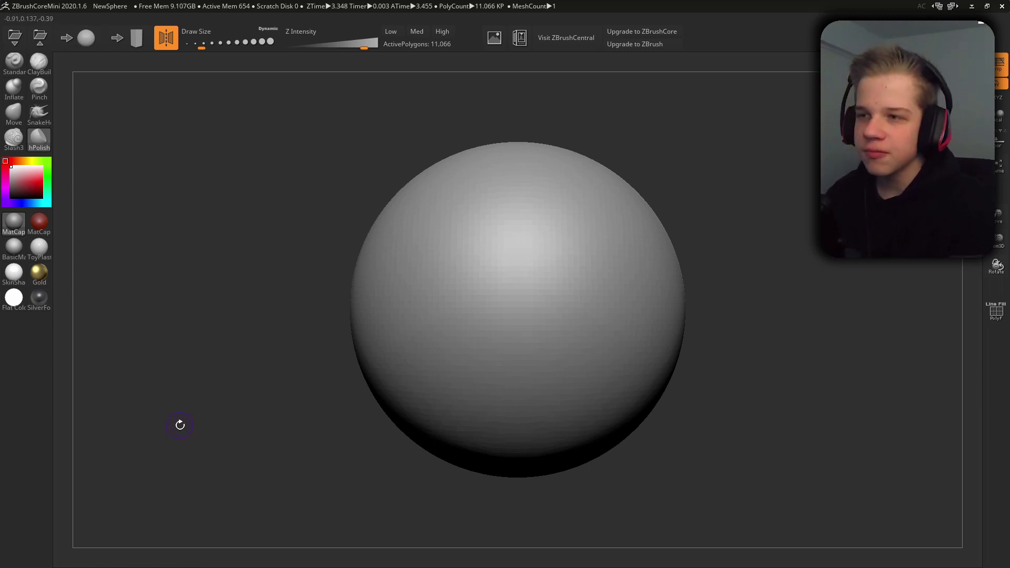
# Try a short Standard brush stroke on the front of the sphere and undo it
pyautogui.click(46, 65)
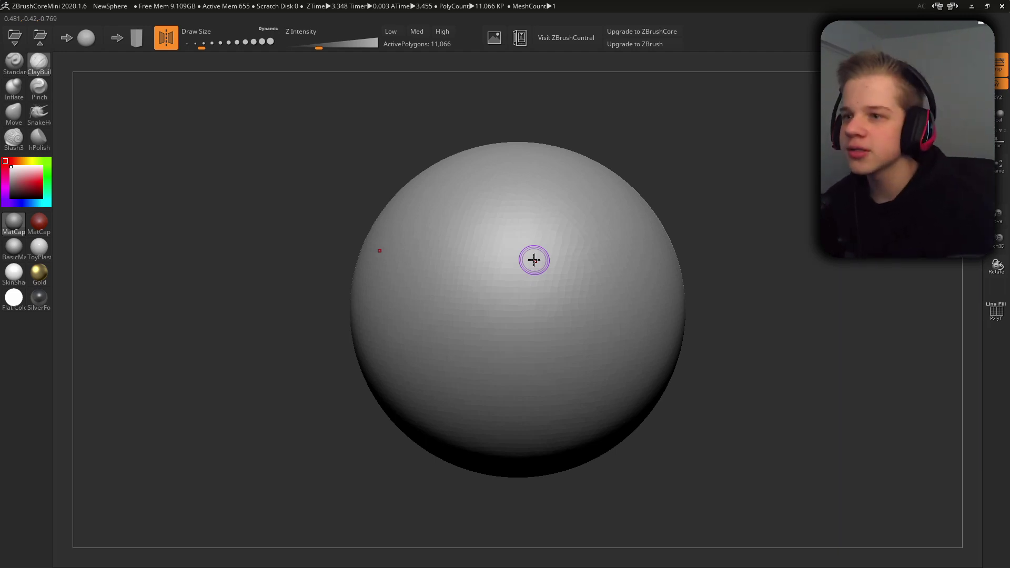
pyautogui.click(13, 64)
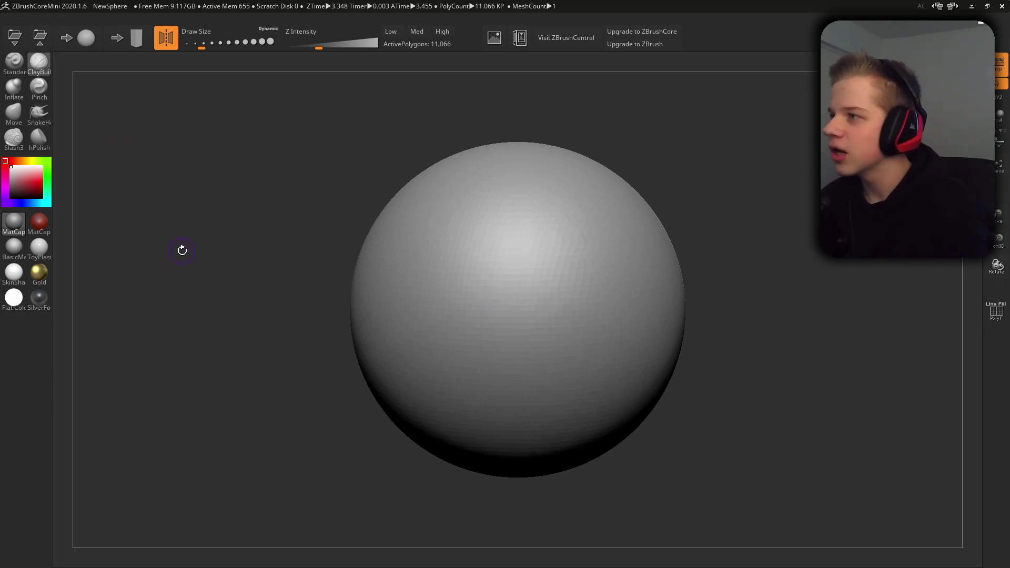
pyautogui.click(17, 68)
pyautogui.moveTo(527, 223)
pyautogui.mouseDown()
pyautogui.moveTo(509, 337)
pyautogui.moveTo(513, 273)
pyautogui.mouseUp()
pyautogui.hotkey('ctrl', 'z')
# Try ClayBuildup strokes down the front of the sphere and undo them
pyautogui.click(39, 64)
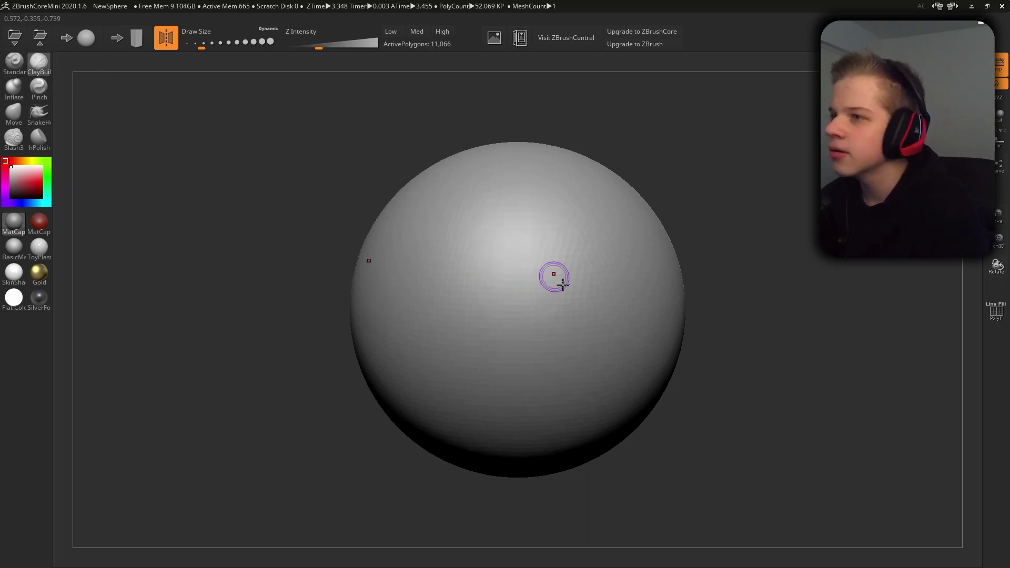
pyautogui.moveTo(496, 315)
pyautogui.mouseDown()
pyautogui.moveTo(600, 264)
pyautogui.moveTo(545, 387)
pyautogui.mouseUp()
pyautogui.moveTo(511, 208); pyautogui.dragTo(419, 408)
pyautogui.hotkey('ctrl', 'z')
pyautogui.hotkey('ctrl', 'z')
pyautogui.hotkey('ctrl', 'z')
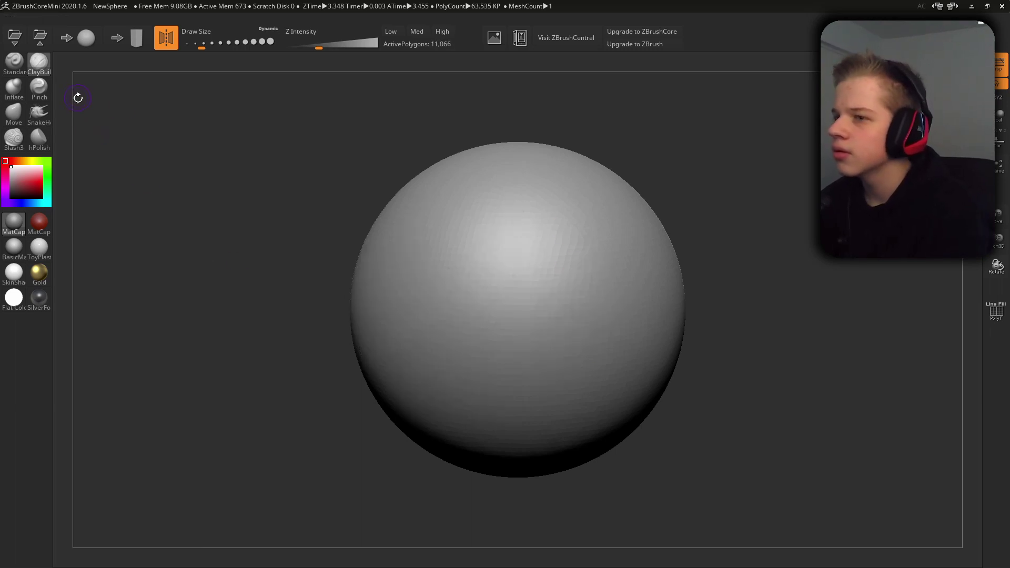
# Try Inflate strokes on the sphere, including some at a higher Z Intensity, and undo them all
pyautogui.click(14, 87)
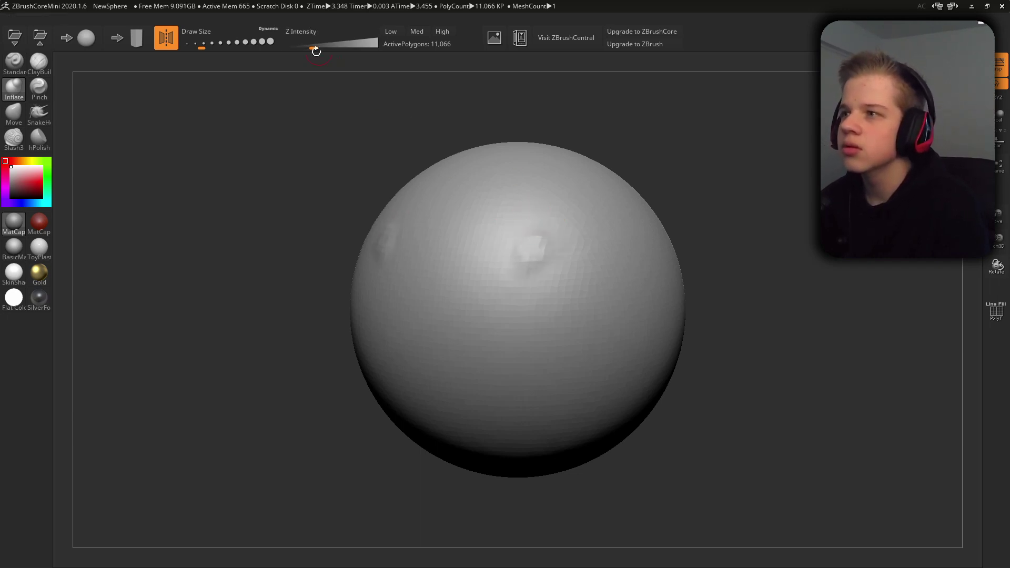
pyautogui.moveTo(312, 46); pyautogui.dragTo(362, 41)
pyautogui.moveTo(552, 293)
pyautogui.mouseDown()
pyautogui.moveTo(551, 260)
pyautogui.moveTo(556, 273)
pyautogui.mouseUp()
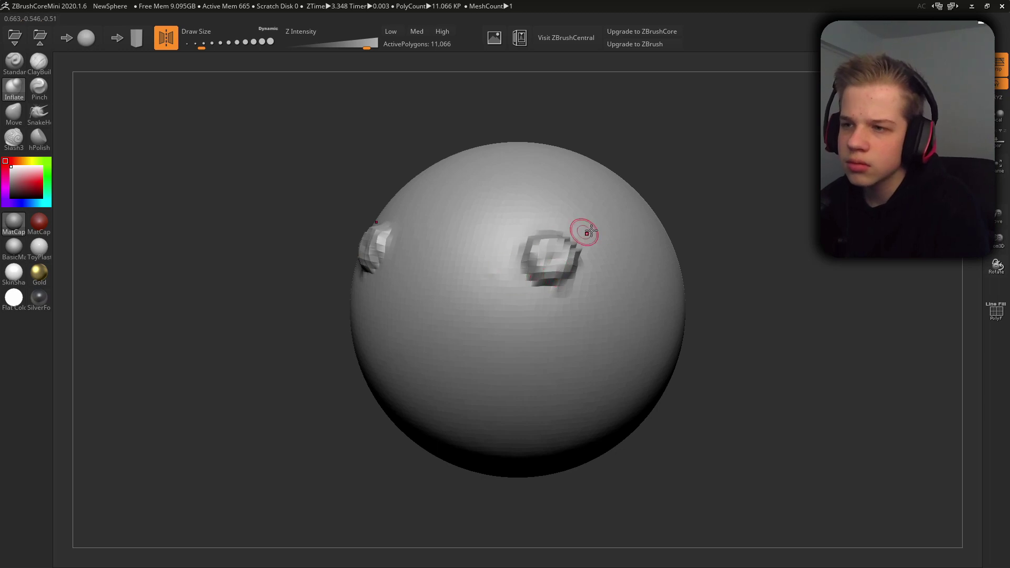
pyautogui.moveTo(598, 226)
pyautogui.mouseDown()
pyautogui.moveTo(568, 223)
pyautogui.moveTo(596, 292)
pyautogui.moveTo(630, 289)
pyautogui.moveTo(633, 302)
pyautogui.mouseUp()
pyautogui.hotkey('ctrl', 'z')
pyautogui.hotkey('ctrl', 'z')
pyautogui.hotkey('ctrl', 'z')
pyautogui.hotkey('ctrl', 'z')
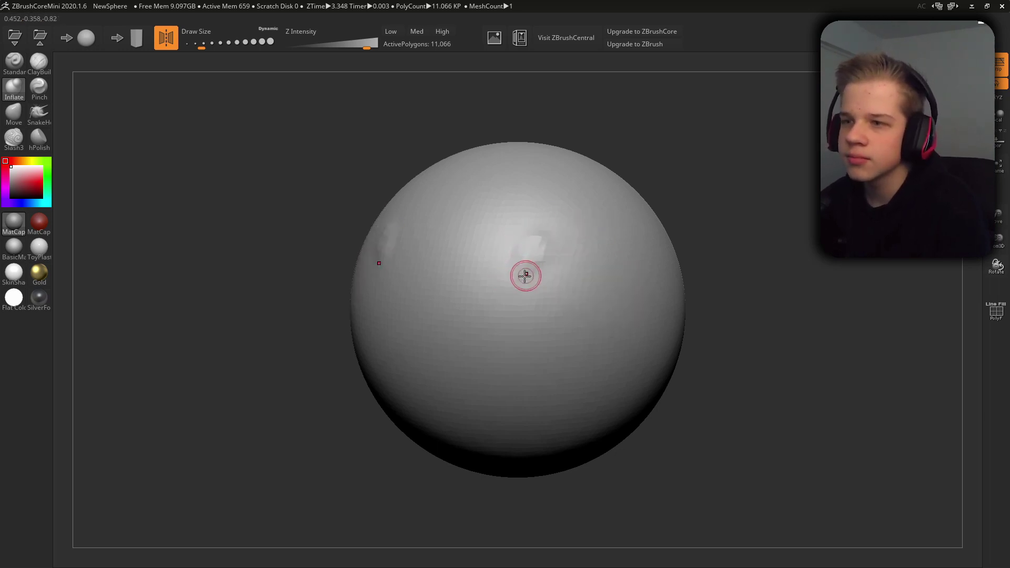
pyautogui.hotkey('ctrl', 'z')
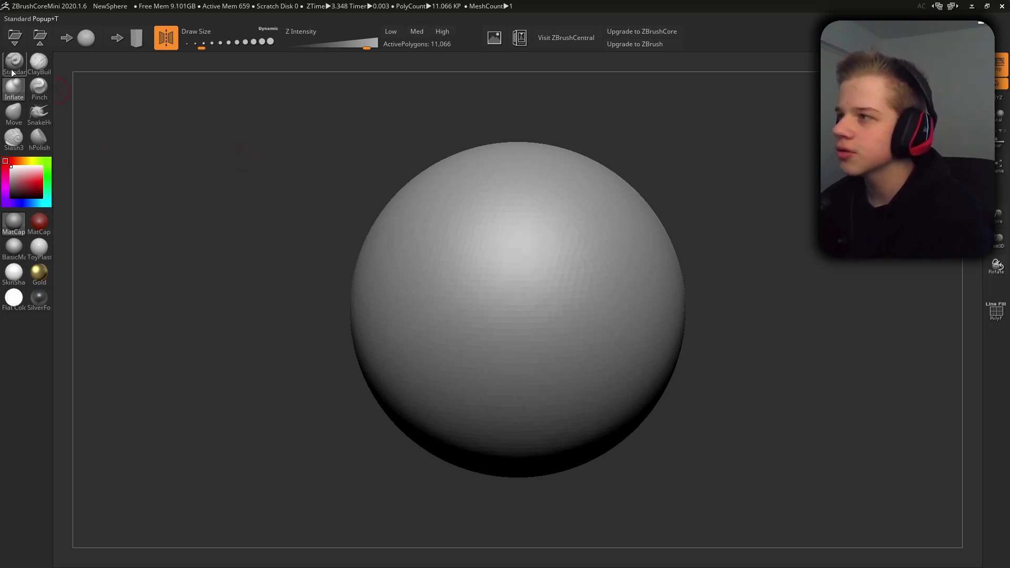
# Compare single strokes of the Standard, ClayBuildup and Inflate brushes across the sphere, undoing each one
pyautogui.click(10, 73)
pyautogui.moveTo(567, 295)
pyautogui.mouseDown()
pyautogui.moveTo(570, 336)
pyautogui.moveTo(476, 363)
pyautogui.mouseUp()
pyautogui.hotkey('ctrl', 'z')
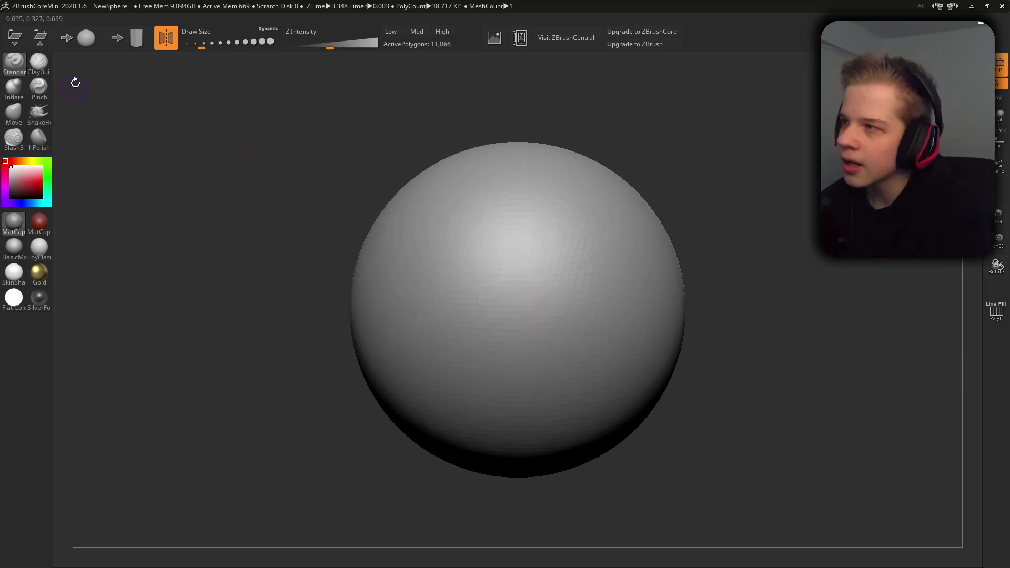
pyautogui.click(45, 71)
pyautogui.moveTo(492, 223)
pyautogui.mouseDown()
pyautogui.moveTo(467, 295)
pyautogui.moveTo(599, 289)
pyautogui.mouseUp()
pyautogui.hotkey('ctrl', 'z')
pyautogui.click(14, 87)
pyautogui.moveTo(495, 253); pyautogui.dragTo(600, 306)
pyautogui.hotkey('ctrl', 'z')
# Use the Pinch brush with symmetry to form mirrored diagonal creases across the front of the sphere
pyautogui.click(40, 93)
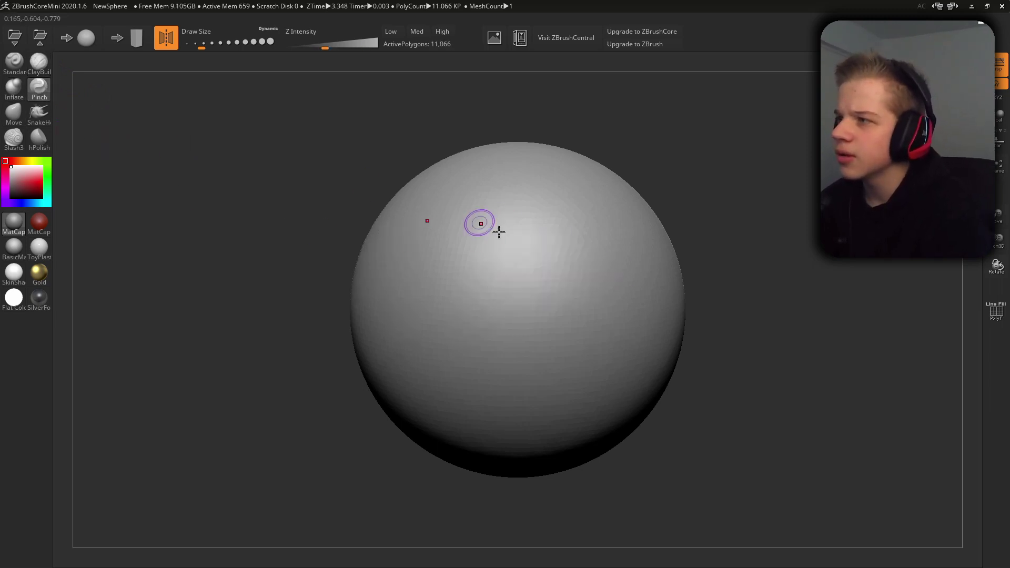
pyautogui.moveTo(508, 299)
pyautogui.mouseDown()
pyautogui.moveTo(534, 306)
pyautogui.moveTo(566, 293)
pyautogui.moveTo(522, 319)
pyautogui.moveTo(474, 298)
pyautogui.mouseUp()
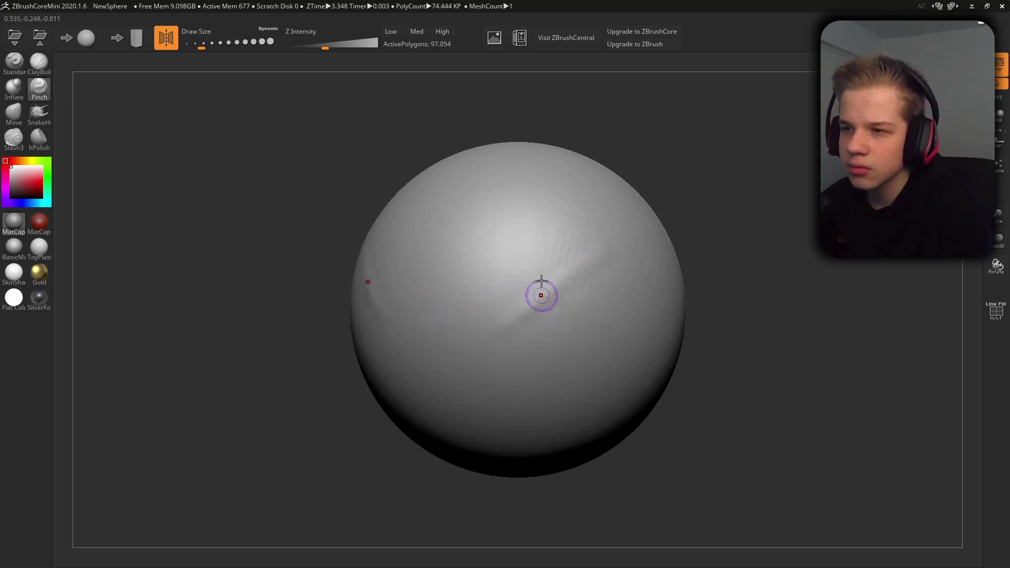
pyautogui.moveTo(555, 282); pyautogui.dragTo(459, 318)
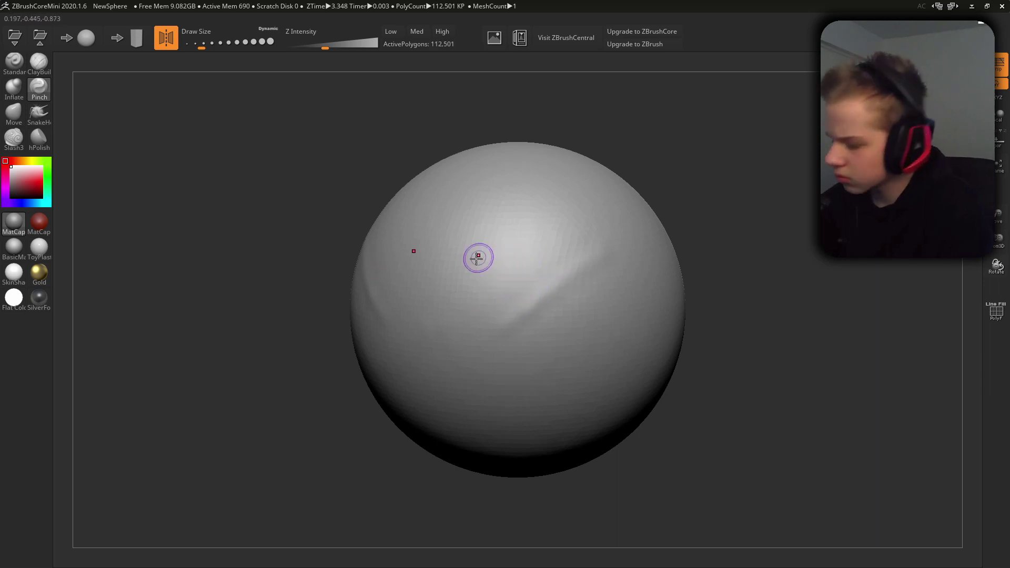
pyautogui.moveTo(543, 281); pyautogui.dragTo(471, 315)
pyautogui.moveTo(729, 262); pyautogui.dragTo(651, 315)
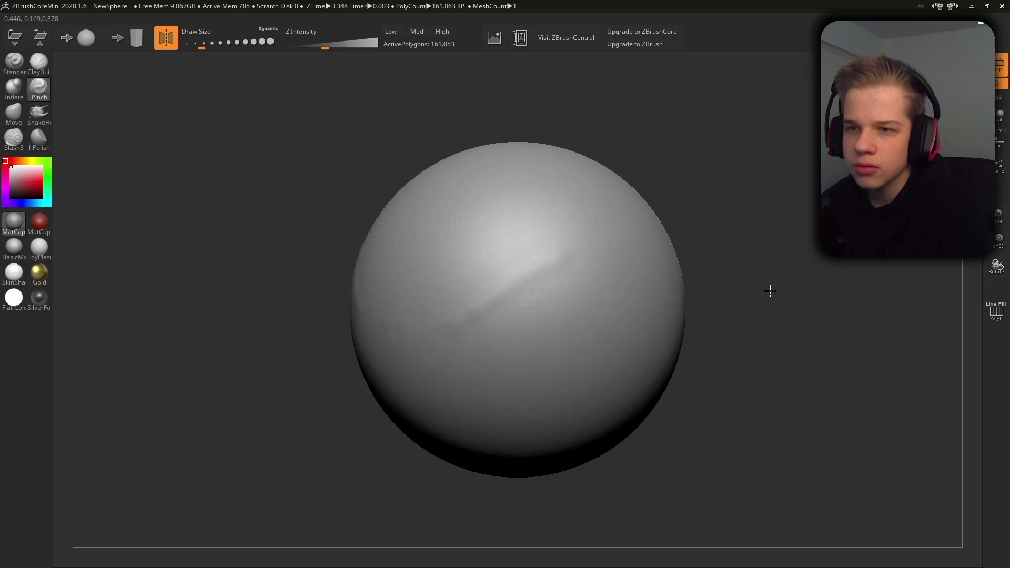
pyautogui.moveTo(771, 286)
pyautogui.mouseDown()
pyautogui.moveTo(740, 294)
pyautogui.moveTo(757, 295)
pyautogui.mouseUp()
pyautogui.moveTo(642, 297); pyautogui.dragTo(625, 295)
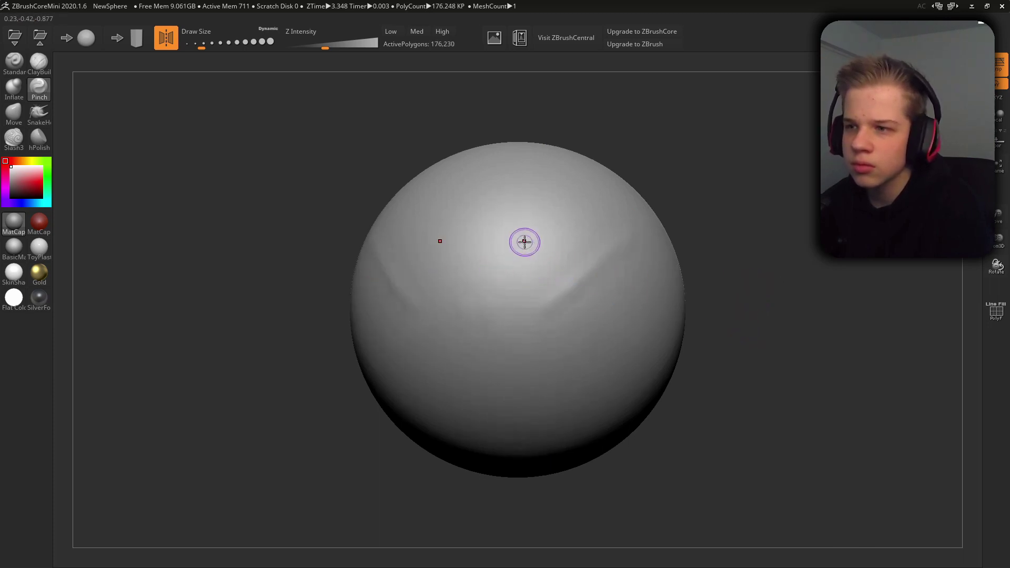
pyautogui.moveTo(524, 243); pyautogui.dragTo(521, 288)
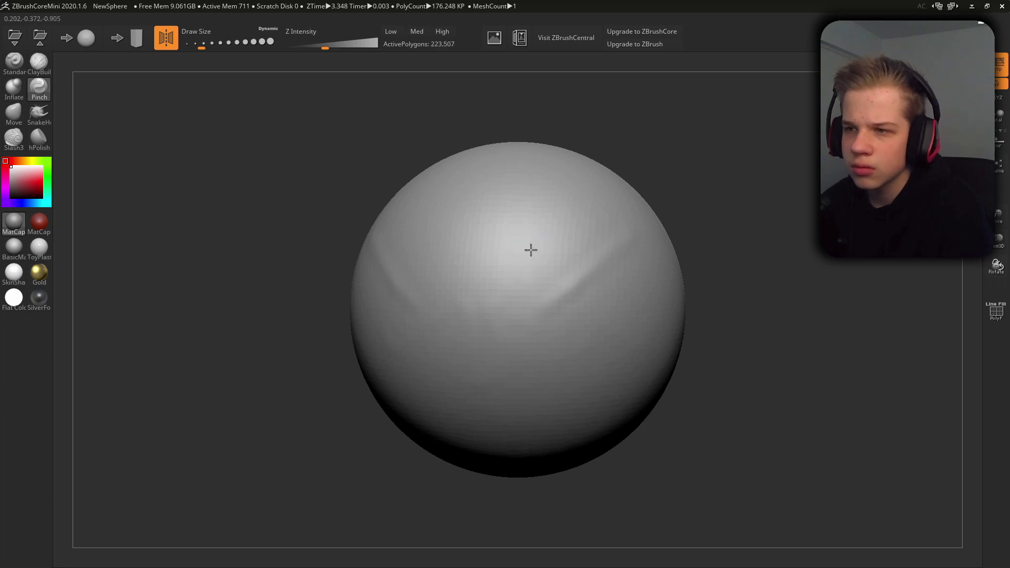
pyautogui.moveTo(504, 342); pyautogui.dragTo(502, 349)
pyautogui.moveTo(541, 242); pyautogui.dragTo(535, 259)
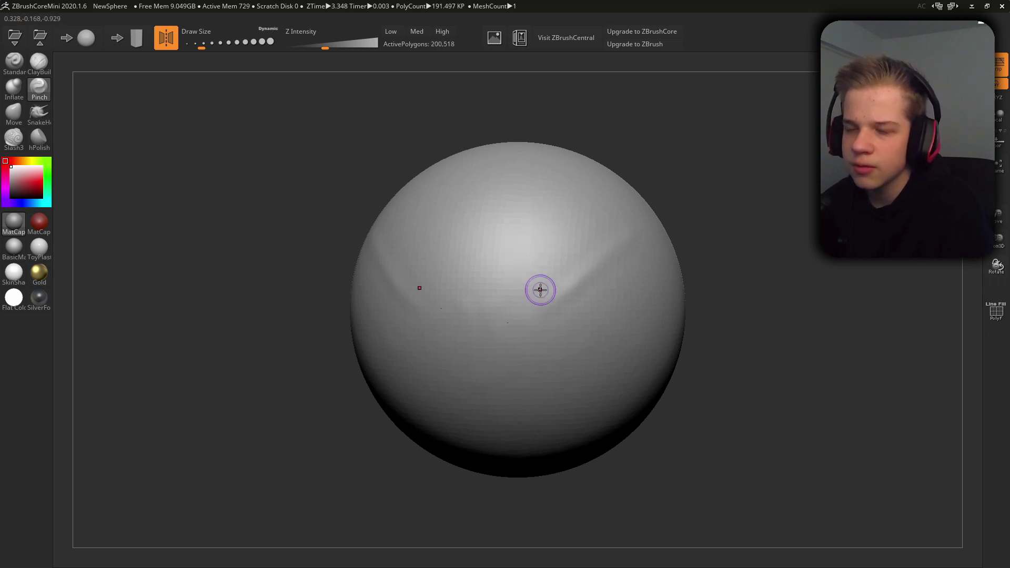
pyautogui.moveTo(572, 255)
pyautogui.mouseDown(button='right')
pyautogui.moveTo(537, 275)
pyautogui.moveTo(577, 254)
pyautogui.moveTo(563, 223)
pyautogui.moveTo(586, 248)
pyautogui.moveTo(544, 250)
pyautogui.mouseUp(button='right')
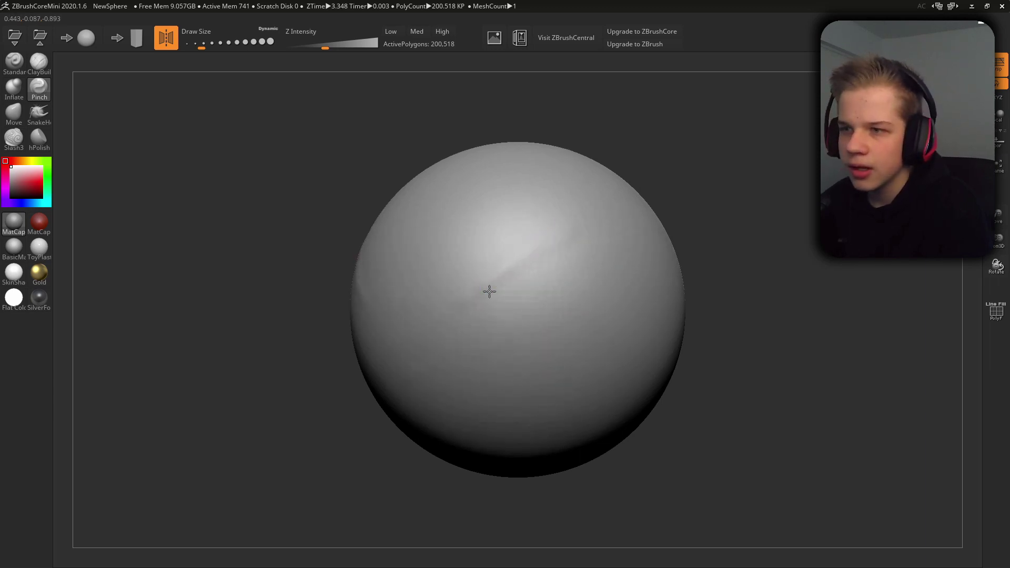
pyautogui.moveTo(550, 268); pyautogui.dragTo(500, 293)
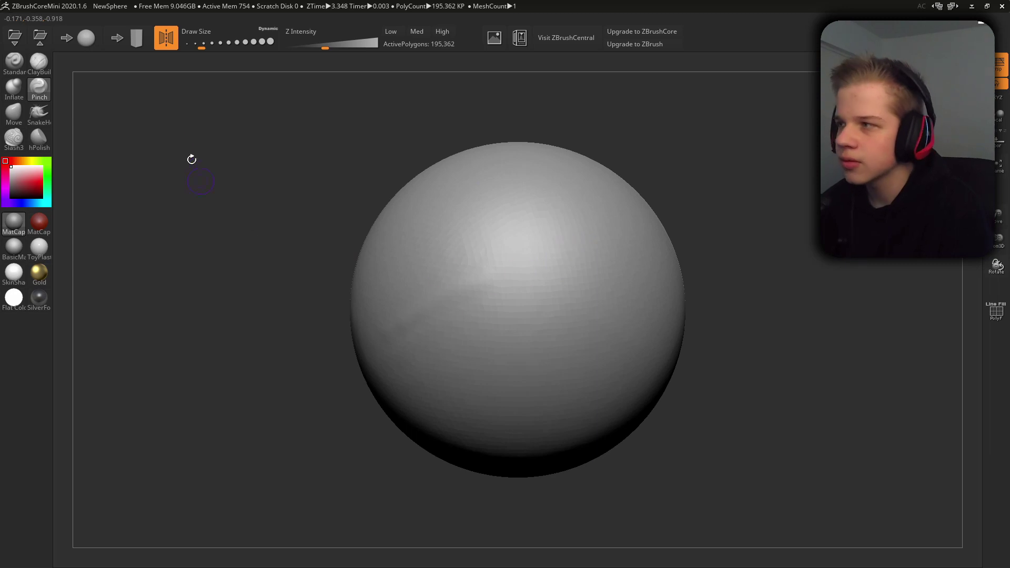
# Enlarge the Move brush and pull the underside of the sphere down into an elongated head shape
pyautogui.click(13, 121)
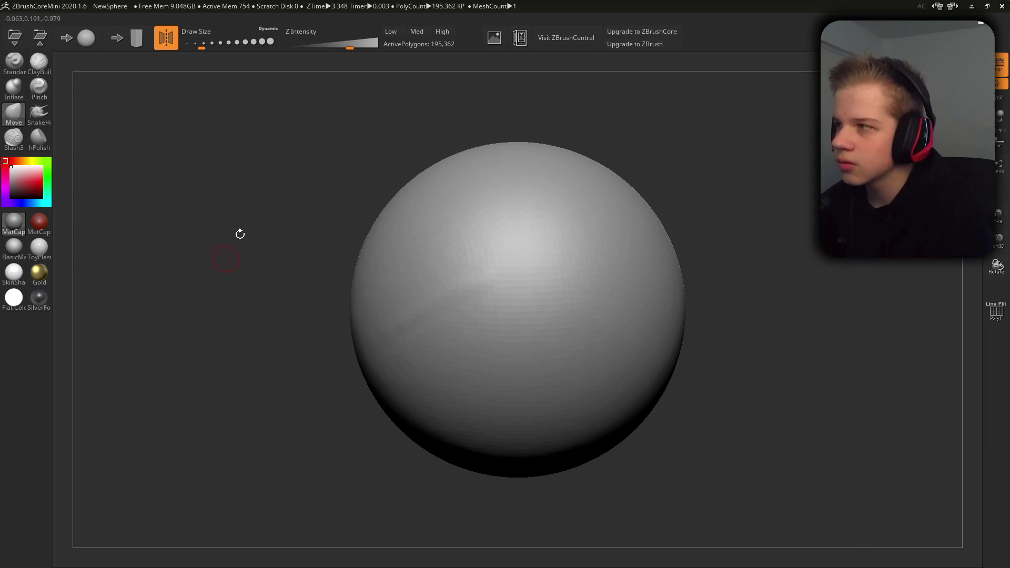
pyautogui.click(245, 42)
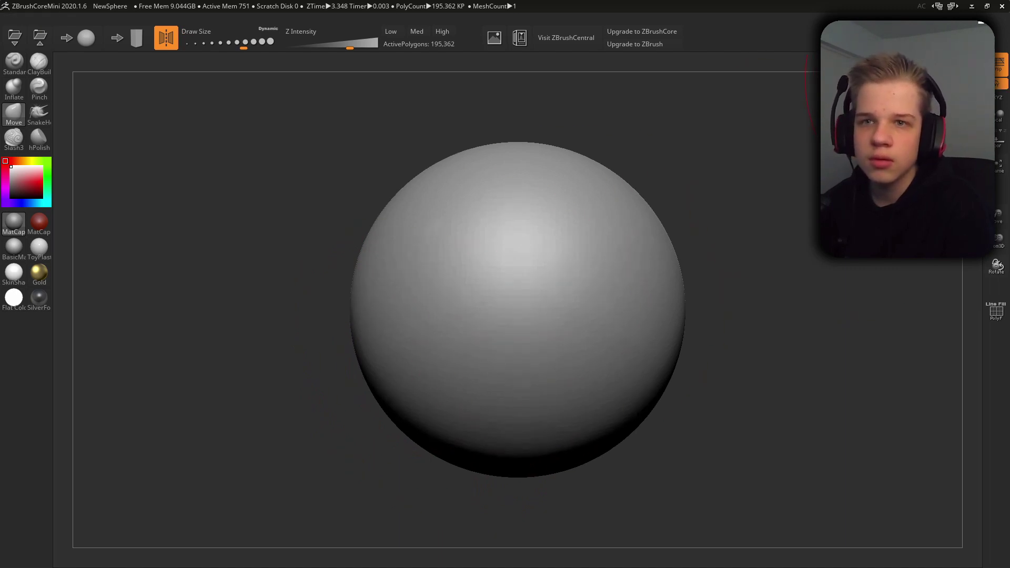
pyautogui.moveTo(444, 392)
pyautogui.mouseDown()
pyautogui.moveTo(428, 454)
pyautogui.moveTo(458, 489)
pyautogui.moveTo(388, 494)
pyautogui.mouseUp()
pyautogui.moveTo(458, 468)
pyautogui.mouseDown()
pyautogui.moveTo(489, 477)
pyautogui.moveTo(554, 456)
pyautogui.mouseUp()
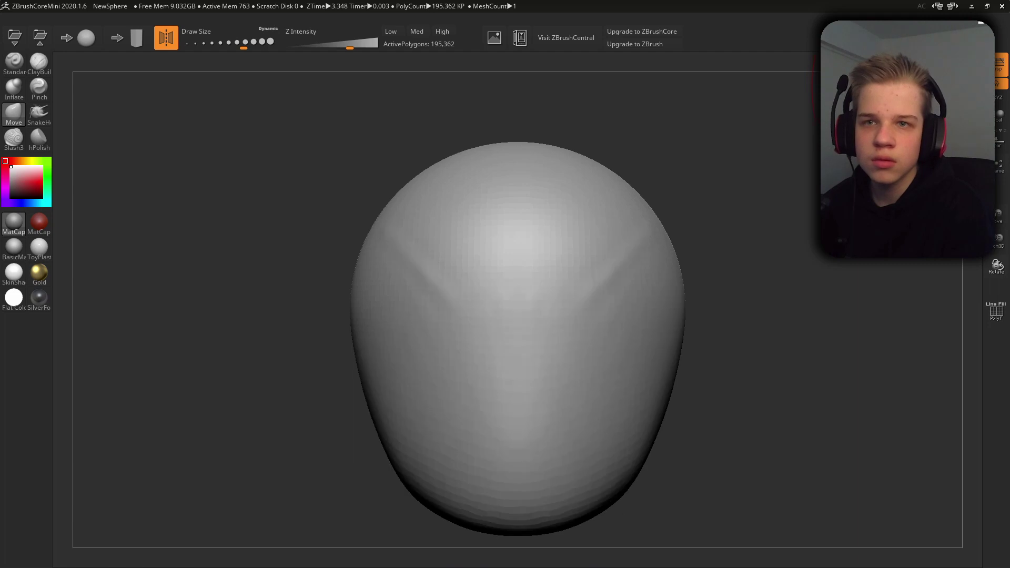
# Push the sides of the head inward and taper the jaw symmetrically with the Move brush
pyautogui.moveTo(695, 311); pyautogui.dragTo(678, 314)
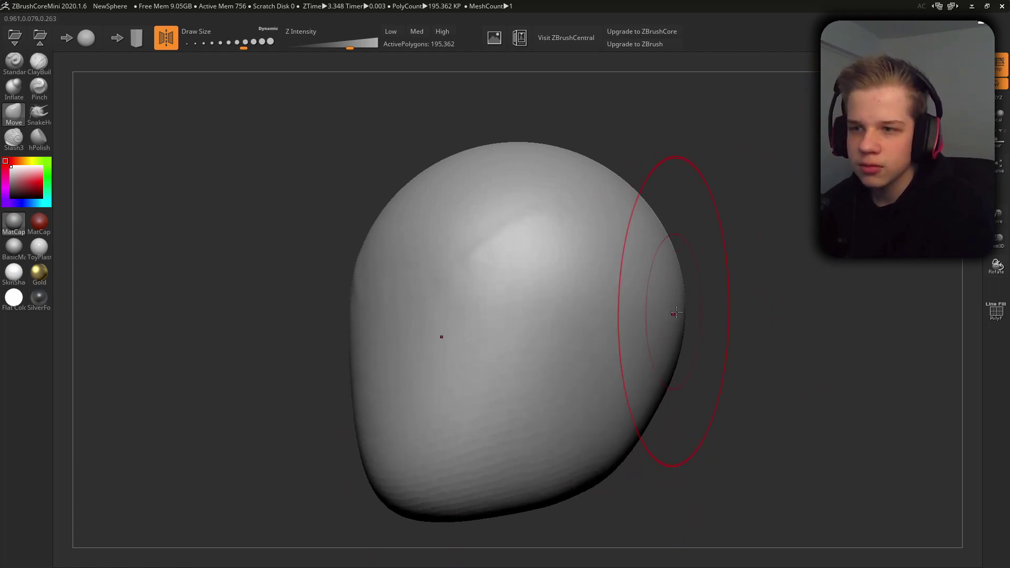
pyautogui.click(955, 89)
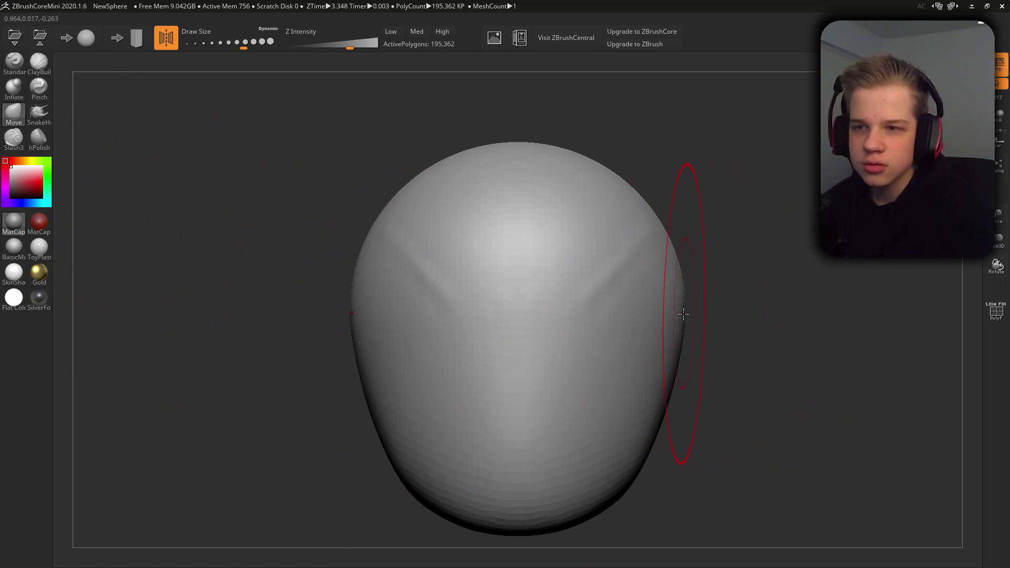
pyautogui.moveTo(680, 316); pyautogui.dragTo(668, 329)
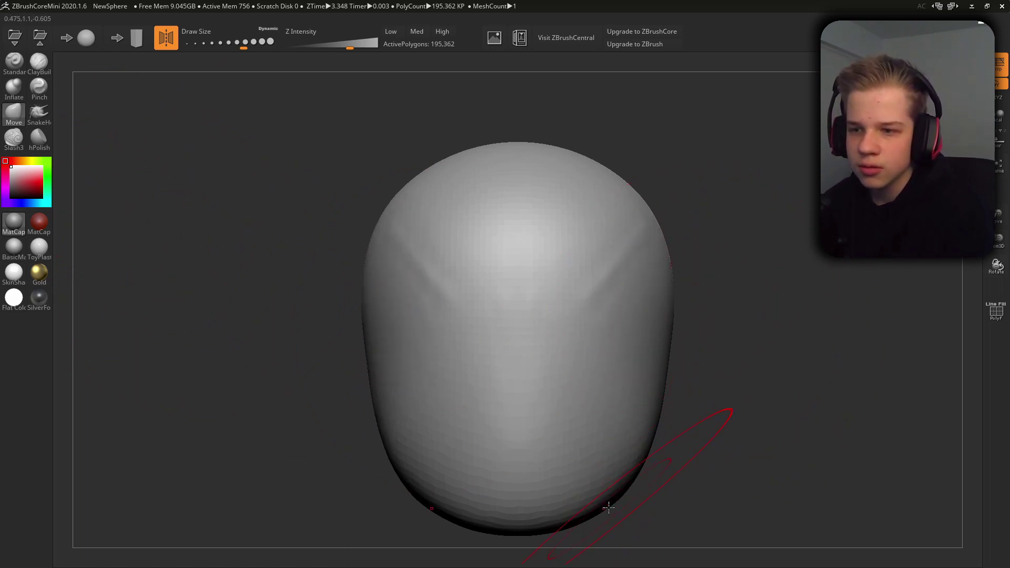
pyautogui.moveTo(608, 506); pyautogui.dragTo(652, 421)
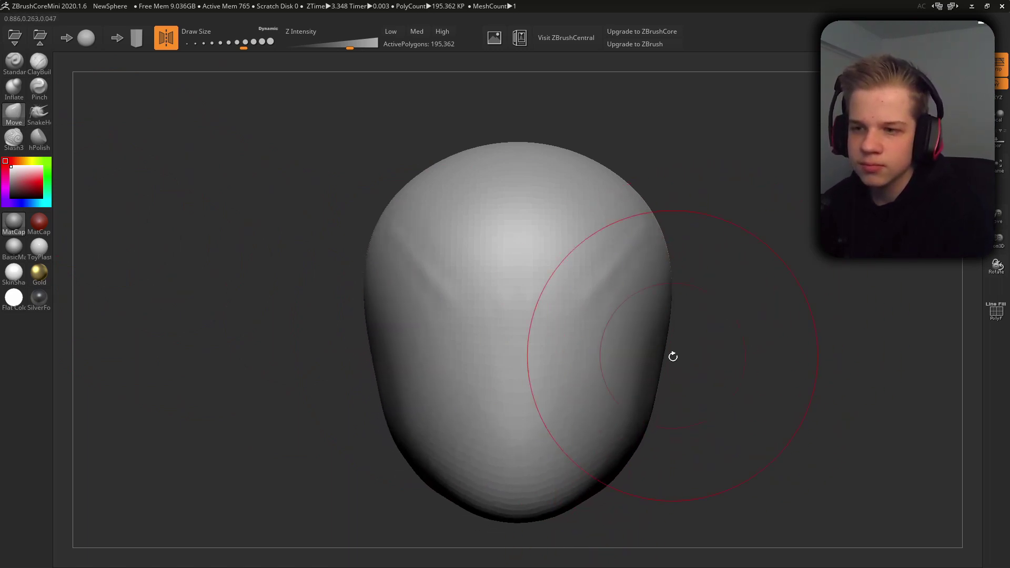
pyautogui.moveTo(665, 361); pyautogui.dragTo(659, 362)
pyautogui.moveTo(667, 257); pyautogui.dragTo(655, 255)
pyautogui.moveTo(731, 266); pyautogui.dragTo(665, 258)
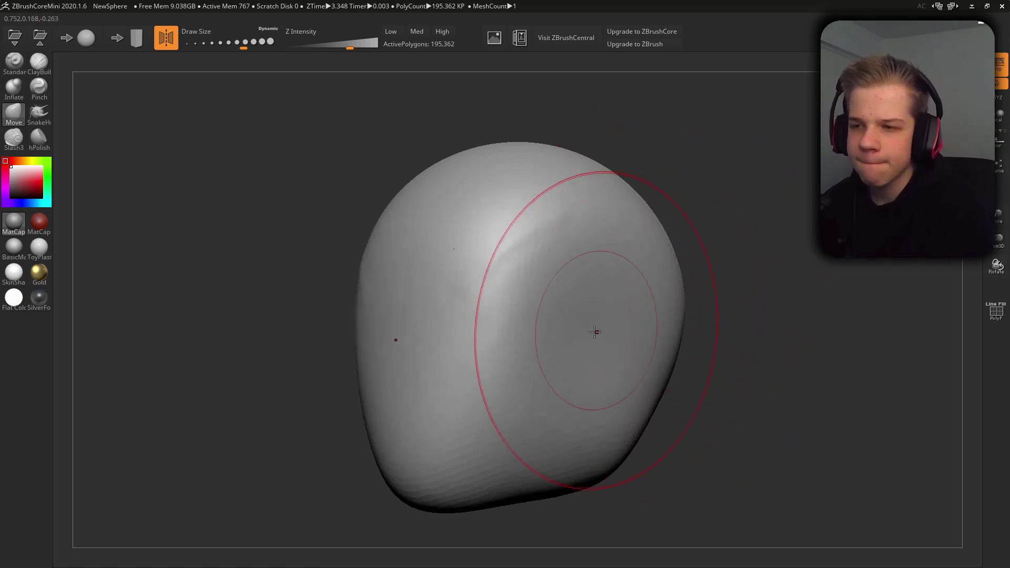
pyautogui.moveTo(593, 332)
pyautogui.mouseDown(button='right')
pyautogui.moveTo(507, 338)
pyautogui.moveTo(552, 287)
pyautogui.moveTo(487, 340)
pyautogui.mouseUp(button='right')
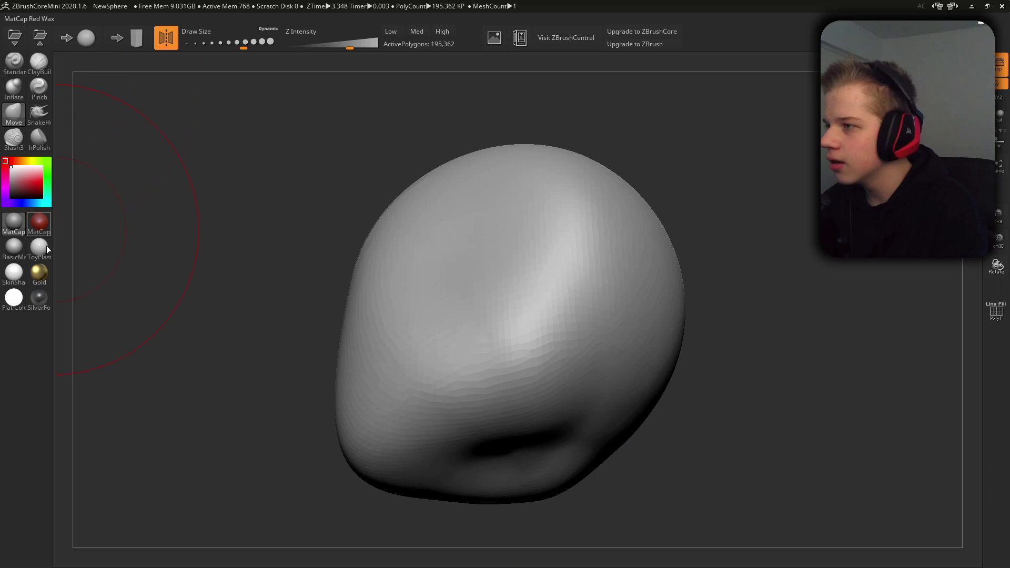
# Preview the head in the MatCap Red Wax and BasicMaterial materials, and return it to MatCap Gray
pyautogui.click(39, 221)
pyautogui.moveTo(506, 260)
pyautogui.mouseDown(button='right')
pyautogui.moveTo(417, 402)
pyautogui.moveTo(442, 388)
pyautogui.moveTo(218, 258)
pyautogui.mouseUp(button='right')
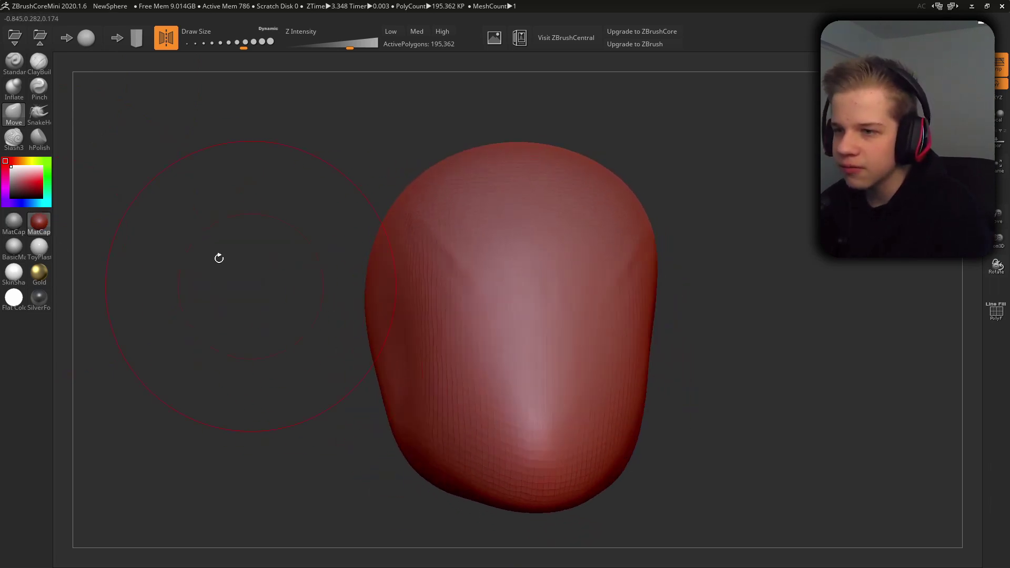
pyautogui.click(14, 246)
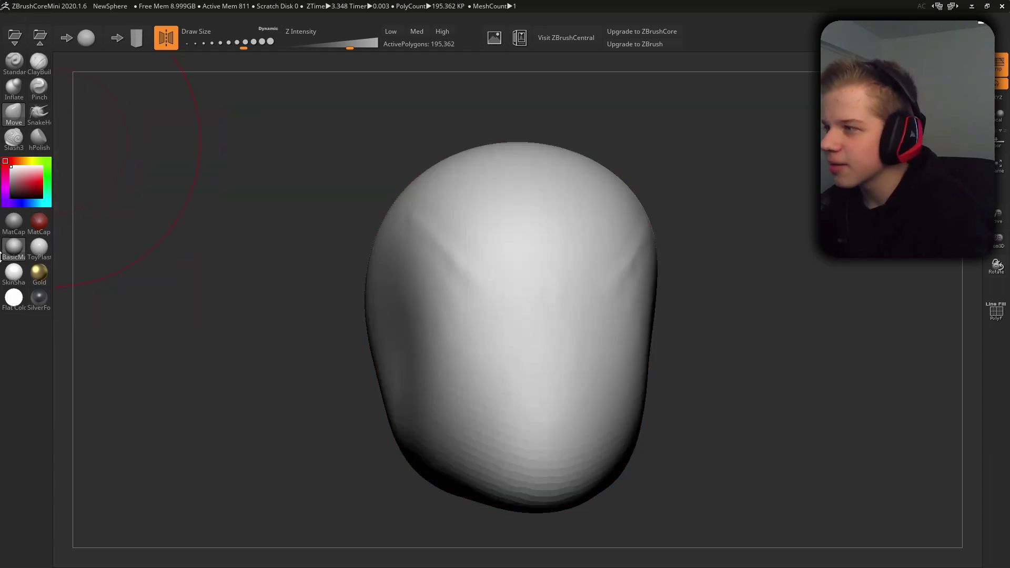
pyautogui.click(14, 221)
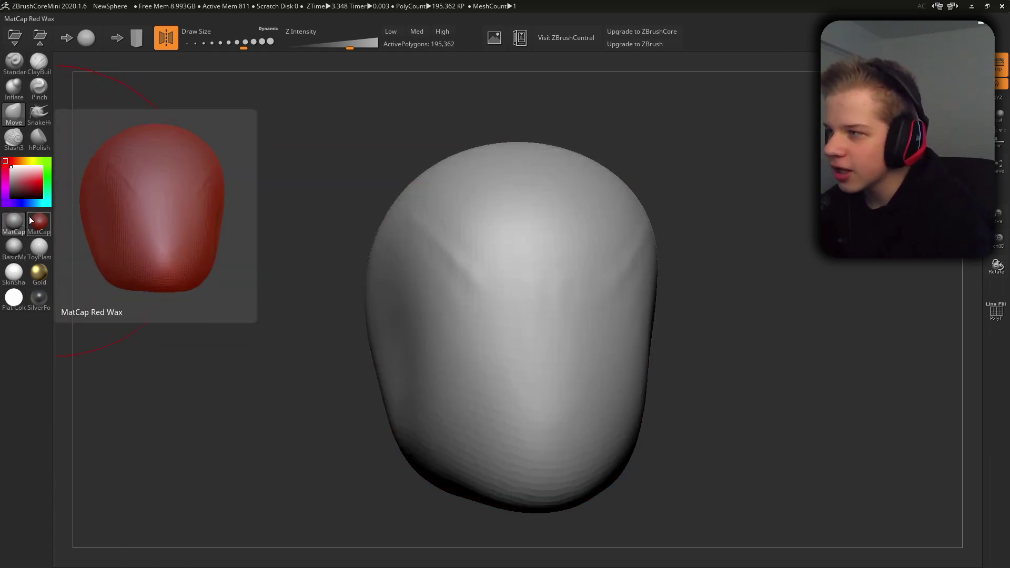
pyautogui.moveTo(17, 229)
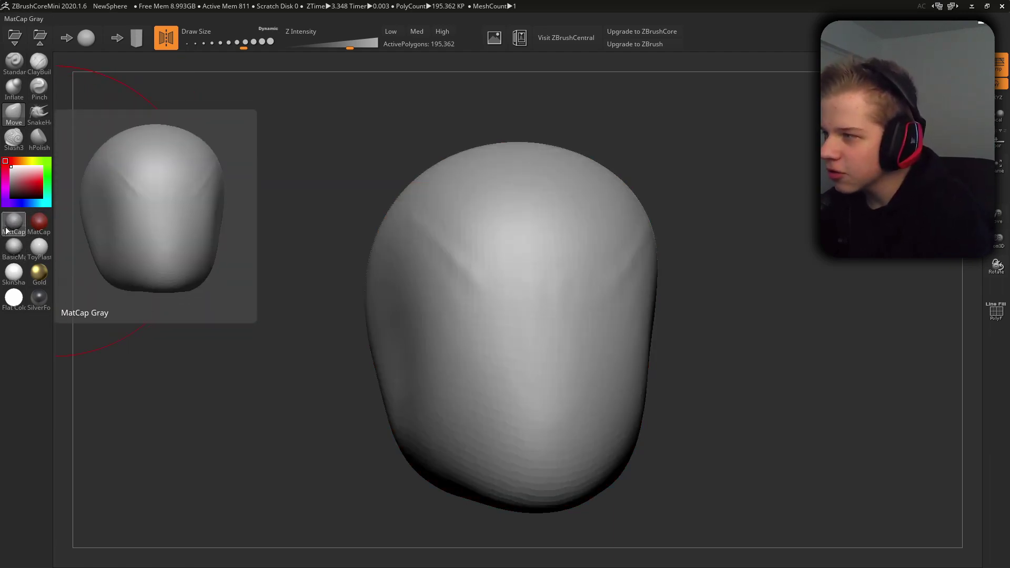
pyautogui.click(38, 227)
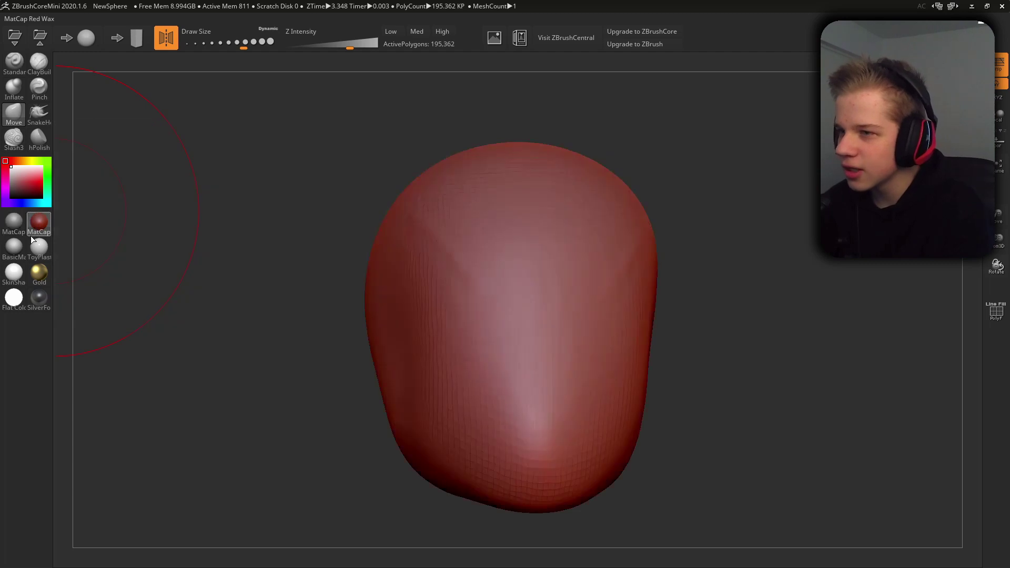
pyautogui.click(14, 224)
pyautogui.click(33, 250)
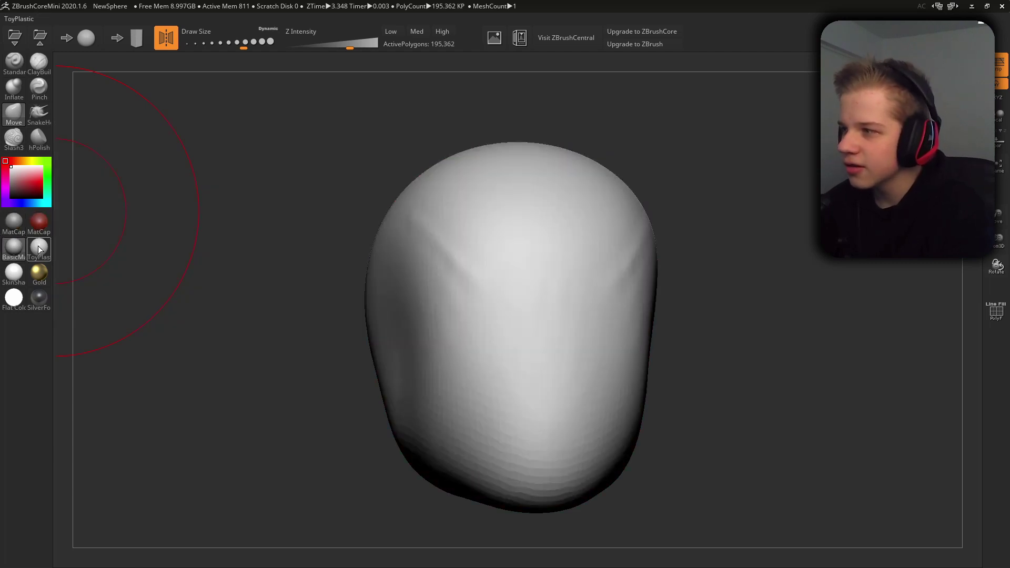
pyautogui.click(19, 226)
# Try an hPolish stroke diagonally across the face and undo it
pyautogui.moveTo(234, 195)
pyautogui.mouseDown()
pyautogui.moveTo(447, 307)
pyautogui.moveTo(201, 156)
pyautogui.mouseUp()
pyautogui.click(39, 138)
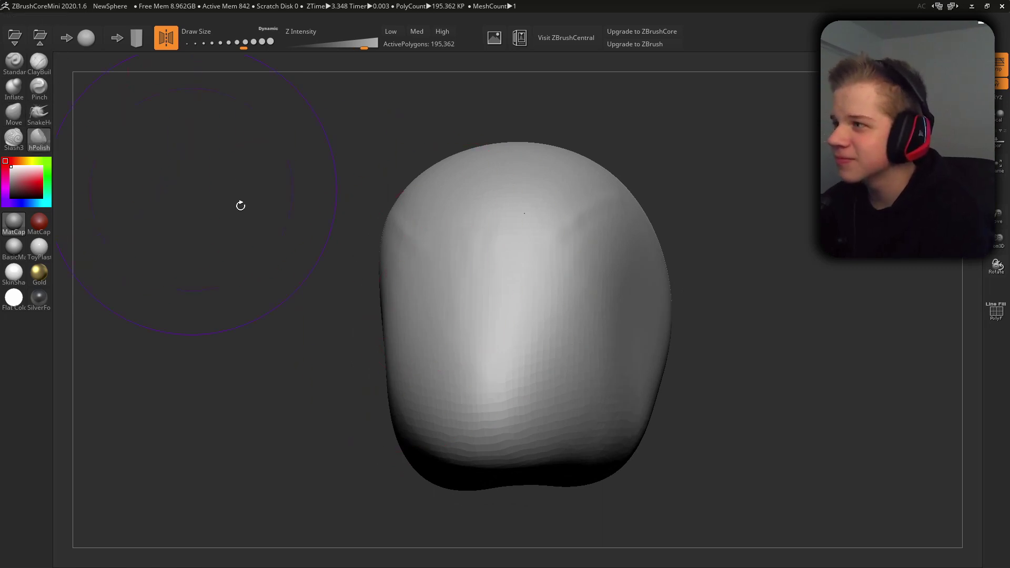
pyautogui.moveTo(416, 226)
pyautogui.mouseDown()
pyautogui.moveTo(563, 286)
pyautogui.moveTo(554, 354)
pyautogui.moveTo(576, 363)
pyautogui.mouseUp()
pyautogui.hotkey('ctrl', 'z')
pyautogui.hotkey('ctrl', 'z')
pyautogui.moveTo(627, 239)
pyautogui.mouseDown(button='right')
pyautogui.moveTo(553, 289)
pyautogui.moveTo(604, 236)
pyautogui.mouseUp(button='right')
pyautogui.moveTo(604, 237); pyautogui.dragTo(503, 316)
pyautogui.moveTo(503, 316); pyautogui.dragTo(490, 329, button='right')
pyautogui.moveTo(489, 329)
pyautogui.keyDown('ctrl'); pyautogui.mouseDown(button='right')
pyautogui.moveTo(588, 247)
pyautogui.moveTo(614, 315)
pyautogui.moveTo(489, 316)
pyautogui.moveTo(582, 330)
pyautogui.moveTo(508, 320)
pyautogui.moveTo(582, 311)
pyautogui.moveTo(514, 318)
pyautogui.moveTo(579, 326)
pyautogui.moveTo(481, 330)
pyautogui.mouseUp(button='right'); pyautogui.keyUp('ctrl')
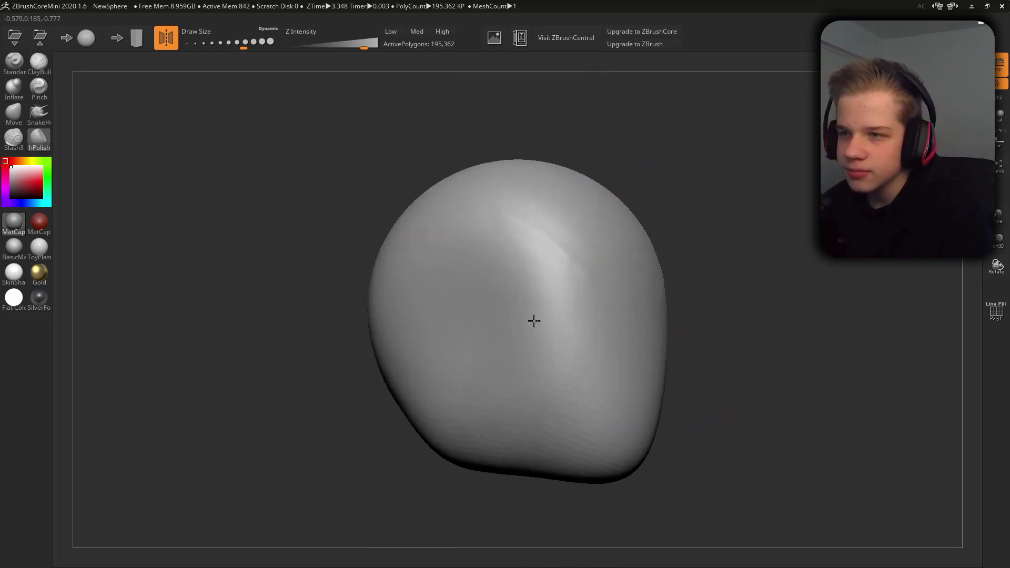
# Examine the head shape from the front, sides and underside at different zoom levels
pyautogui.moveTo(535, 352); pyautogui.dragTo(616, 249, button='right')
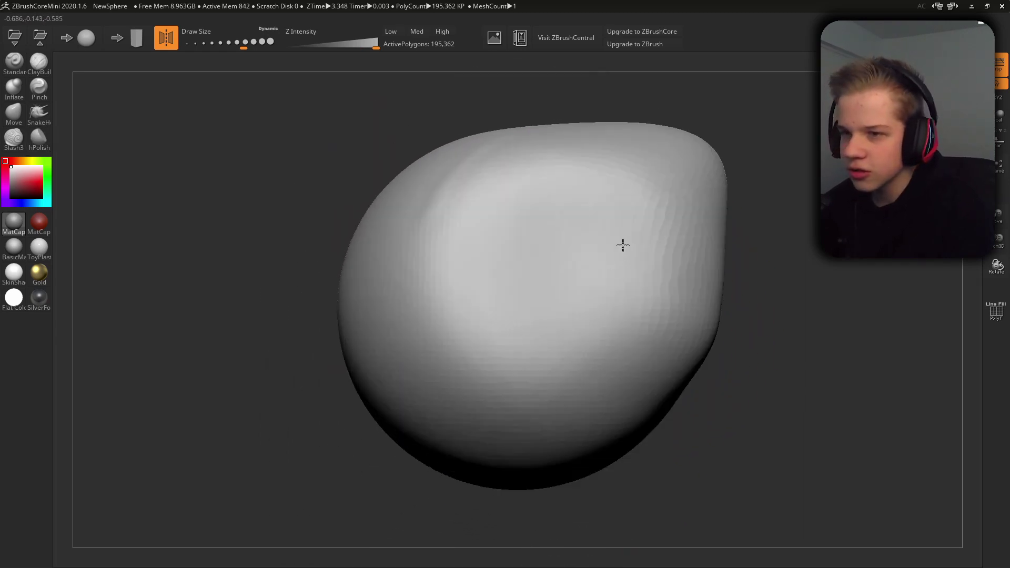
pyautogui.moveTo(564, 317)
pyautogui.mouseDown(button='right')
pyautogui.moveTo(537, 352)
pyautogui.moveTo(563, 385)
pyautogui.moveTo(529, 363)
pyautogui.moveTo(603, 372)
pyautogui.moveTo(495, 363)
pyautogui.mouseUp(button='right')
pyautogui.moveTo(540, 311)
pyautogui.mouseDown(button='right')
pyautogui.moveTo(620, 309)
pyautogui.moveTo(586, 326)
pyautogui.moveTo(553, 282)
pyautogui.moveTo(491, 314)
pyautogui.moveTo(546, 296)
pyautogui.mouseUp(button='right')
pyautogui.keyDown('alt'); pyautogui.moveTo(484, 280); pyautogui.dragTo(571, 271, button='right'); pyautogui.keyUp('alt')
pyautogui.moveTo(632, 236)
pyautogui.keyDown('ctrl'); pyautogui.mouseDown(button='right')
pyautogui.moveTo(697, 221)
pyautogui.moveTo(586, 224)
pyautogui.moveTo(721, 228)
pyautogui.moveTo(686, 207)
pyautogui.moveTo(614, 267)
pyautogui.mouseUp(button='right'); pyautogui.keyUp('ctrl')
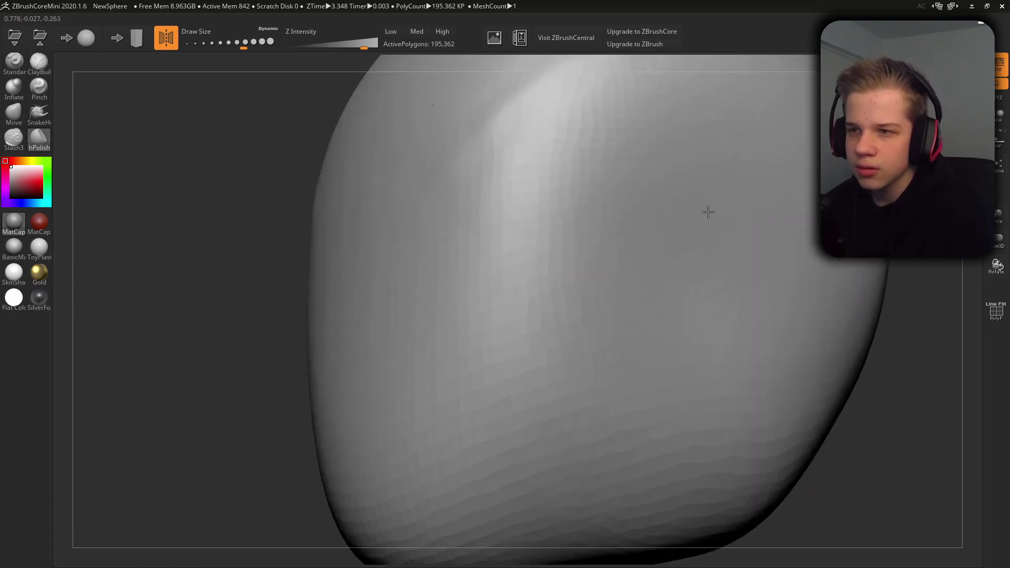
pyautogui.moveTo(717, 212)
pyautogui.keyDown('ctrl'); pyautogui.mouseDown(button='right')
pyautogui.moveTo(559, 242)
pyautogui.moveTo(688, 239)
pyautogui.moveTo(594, 366)
pyautogui.moveTo(610, 319)
pyautogui.mouseUp(button='right'); pyautogui.keyUp('ctrl')
pyautogui.scroll(-6, 609, 319)
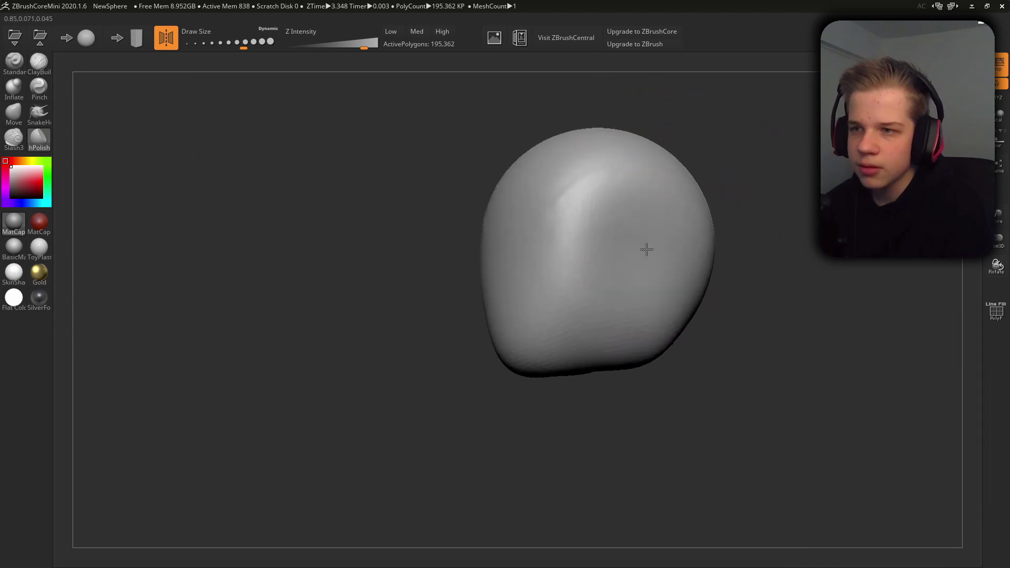
pyautogui.moveTo(621, 255)
pyautogui.keyDown('ctrl'); pyautogui.mouseDown(button='right')
pyautogui.moveTo(605, 253)
pyautogui.moveTo(665, 282)
pyautogui.moveTo(600, 279)
pyautogui.moveTo(502, 301)
pyautogui.moveTo(606, 316)
pyautogui.mouseUp(button='right'); pyautogui.keyUp('ctrl')
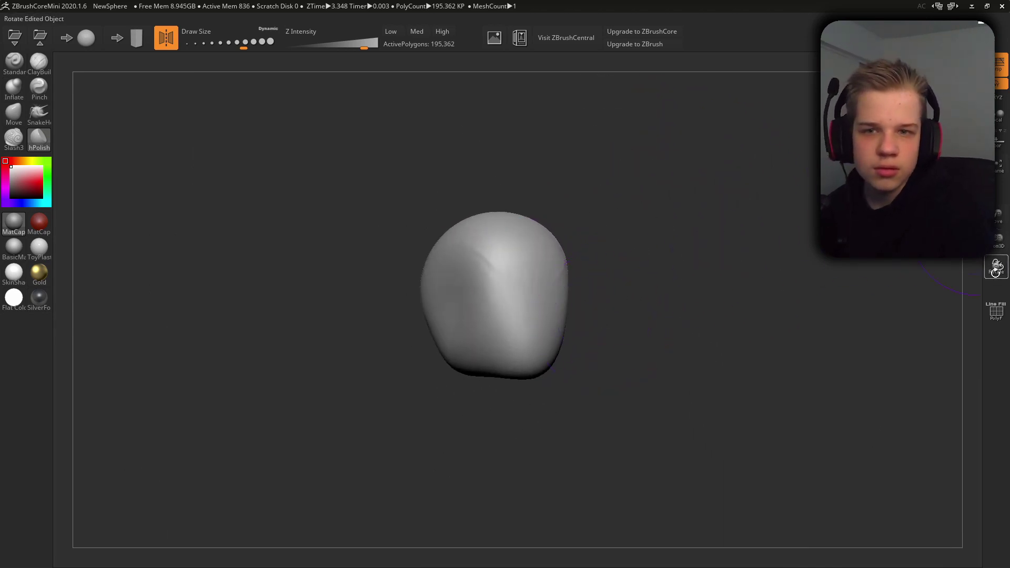
pyautogui.moveTo(995, 272); pyautogui.dragTo(993, 267)
pyautogui.moveTo(998, 243)
pyautogui.mouseDown()
pyautogui.moveTo(996, 263)
pyautogui.moveTo(999, 231)
pyautogui.moveTo(1001, 242)
pyautogui.mouseUp()
pyautogui.click(1001, 167)
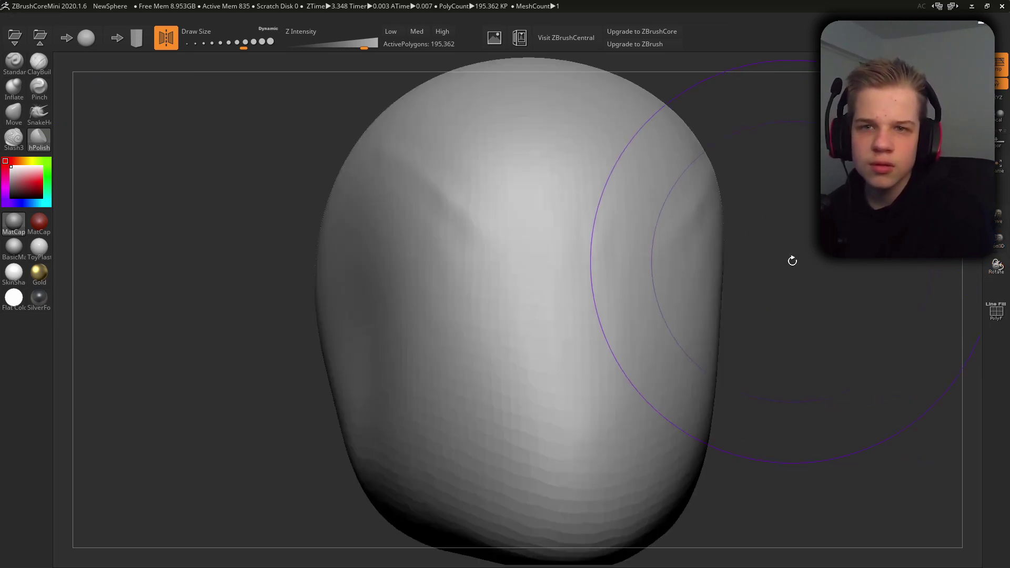
pyautogui.moveTo(793, 260); pyautogui.dragTo(711, 238)
pyautogui.keyDown('ctrl'); pyautogui.moveTo(713, 237); pyautogui.dragTo(632, 307, button='right'); pyautogui.keyUp('ctrl')
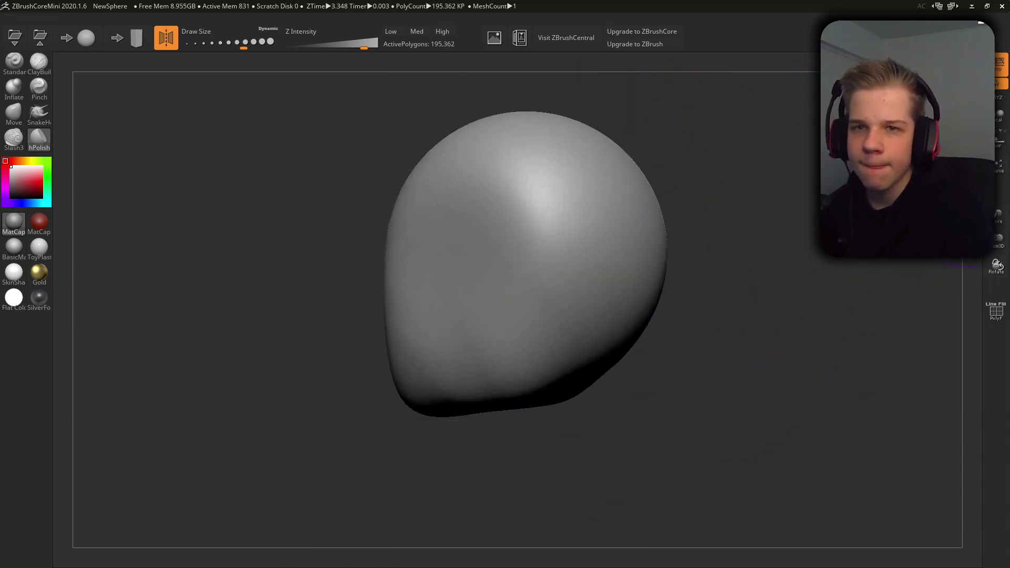
# Try the floor grid and local transformations display options while orbiting the head
pyautogui.click(1000, 140)
pyautogui.moveTo(713, 252); pyautogui.dragTo(558, 404)
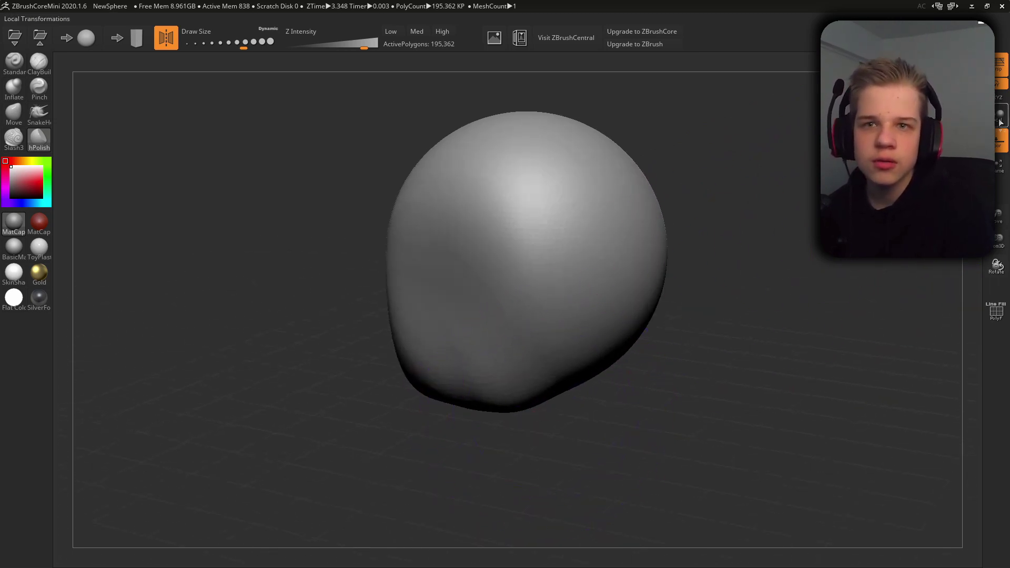
pyautogui.moveTo(706, 295); pyautogui.dragTo(623, 275)
pyautogui.hotkey('ctrl', 'z')
pyautogui.hotkey('ctrl', 'z')
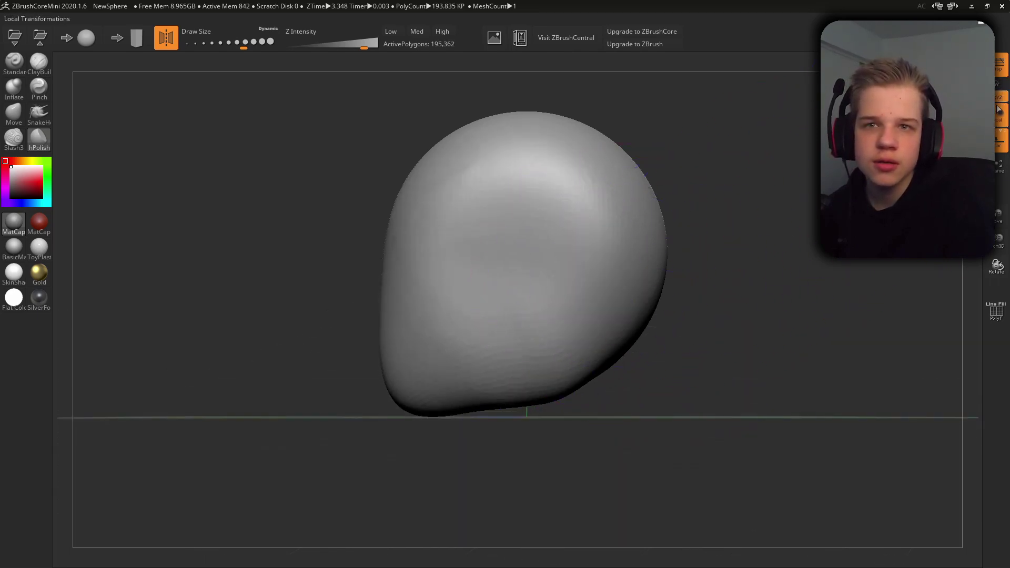
pyautogui.moveTo(589, 384)
pyautogui.mouseDown()
pyautogui.moveTo(605, 362)
pyautogui.moveTo(743, 363)
pyautogui.mouseUp()
pyautogui.moveTo(731, 316); pyautogui.dragTo(705, 345)
# Display the polyframe over the head to inspect its mesh, and hide it again
pyautogui.click(997, 312)
pyautogui.moveTo(658, 411)
pyautogui.mouseDown()
pyautogui.moveTo(528, 399)
pyautogui.moveTo(594, 322)
pyautogui.moveTo(446, 403)
pyautogui.moveTo(467, 474)
pyautogui.moveTo(463, 447)
pyautogui.moveTo(562, 332)
pyautogui.moveTo(515, 342)
pyautogui.moveTo(591, 314)
pyautogui.moveTo(626, 252)
pyautogui.mouseUp()
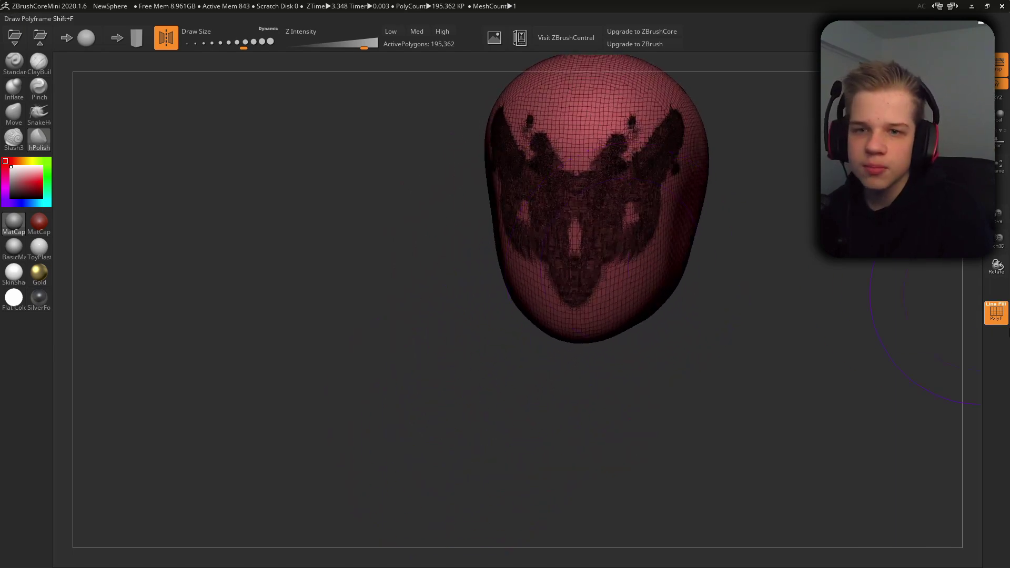
pyautogui.click(992, 303)
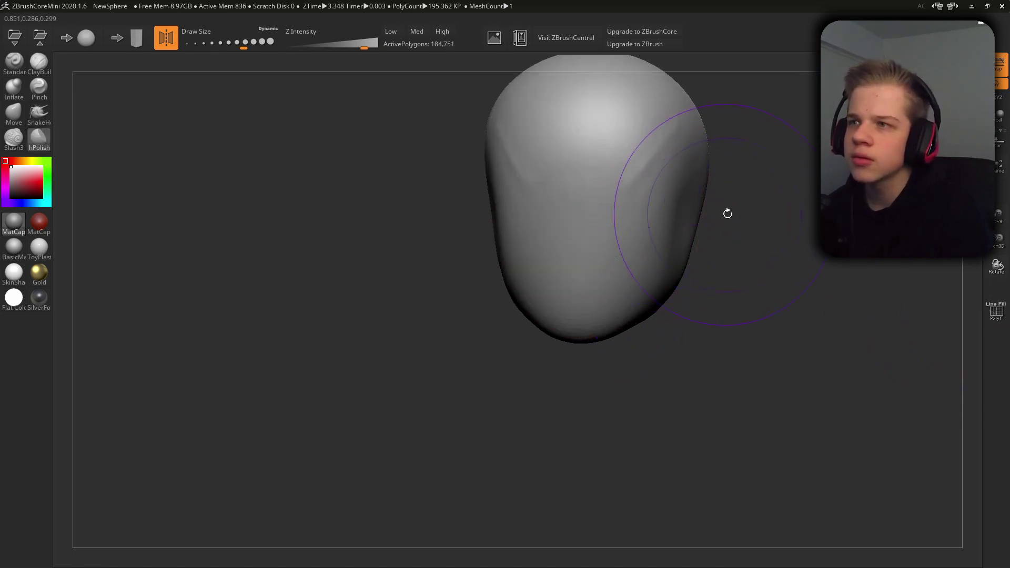
pyautogui.moveTo(734, 212)
pyautogui.mouseDown()
pyautogui.moveTo(697, 221)
pyautogui.moveTo(718, 251)
pyautogui.moveTo(718, 240)
pyautogui.moveTo(700, 232)
pyautogui.moveTo(706, 244)
pyautogui.mouseUp()
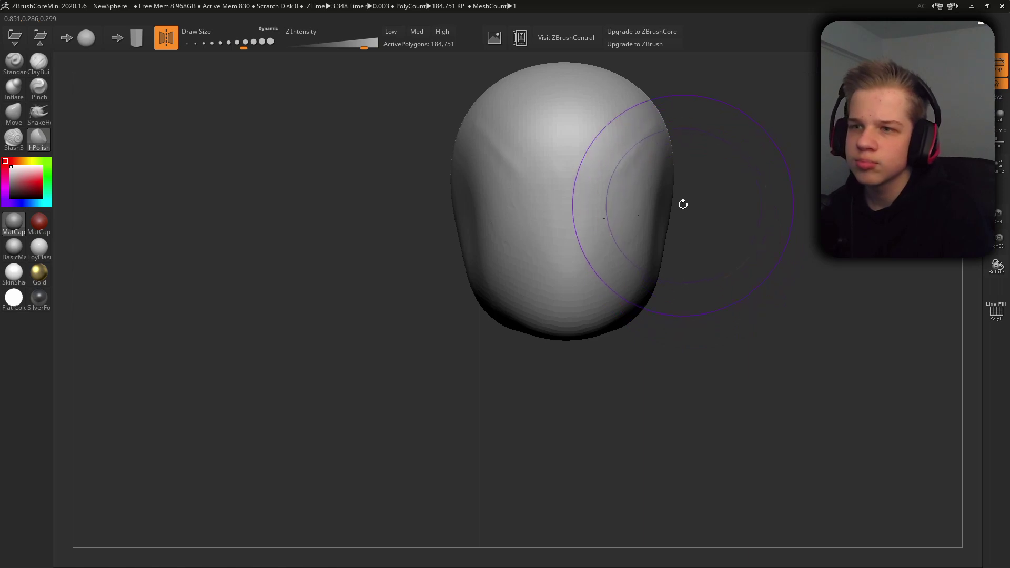
# Choose the ClayBuildup brush and reduce its draw size to about 104, facing the front of the head
pyautogui.press('b')
pyautogui.press('h')
pyautogui.press('p')
pyautogui.keyDown('alt'); pyautogui.moveTo(692, 210); pyautogui.dragTo(615, 285); pyautogui.keyUp('alt')
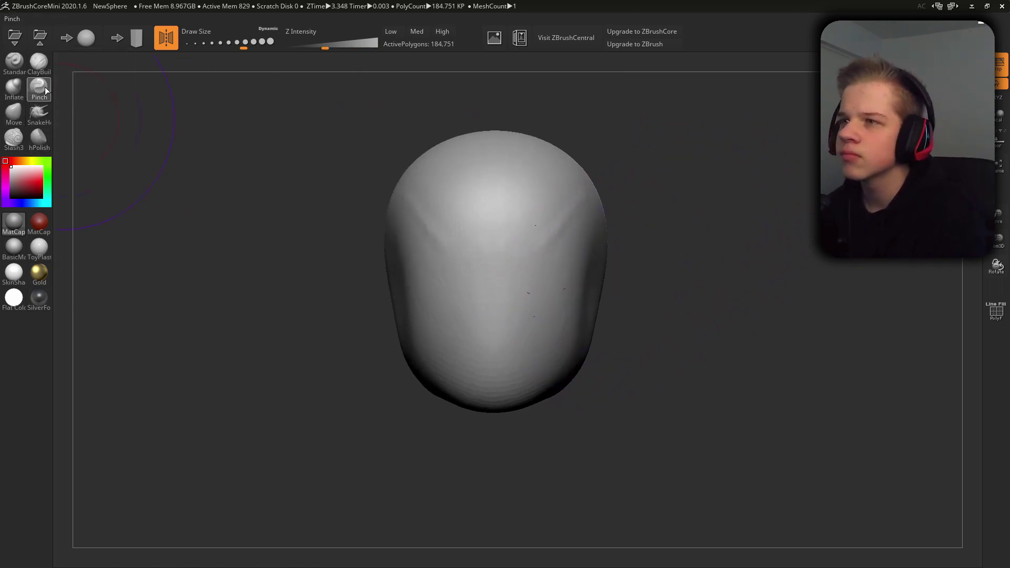
pyautogui.click(40, 62)
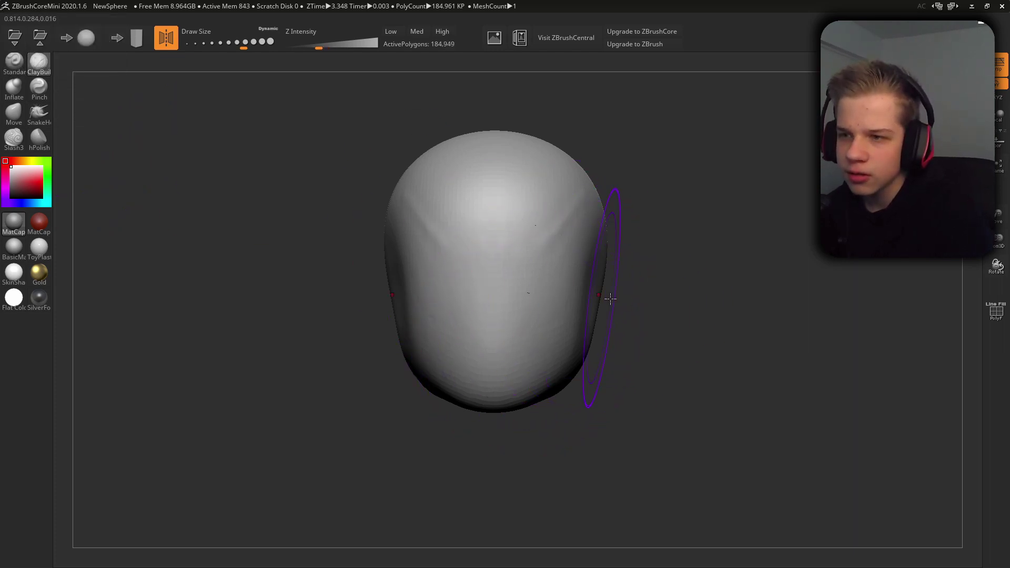
pyautogui.moveTo(625, 301); pyautogui.dragTo(696, 280)
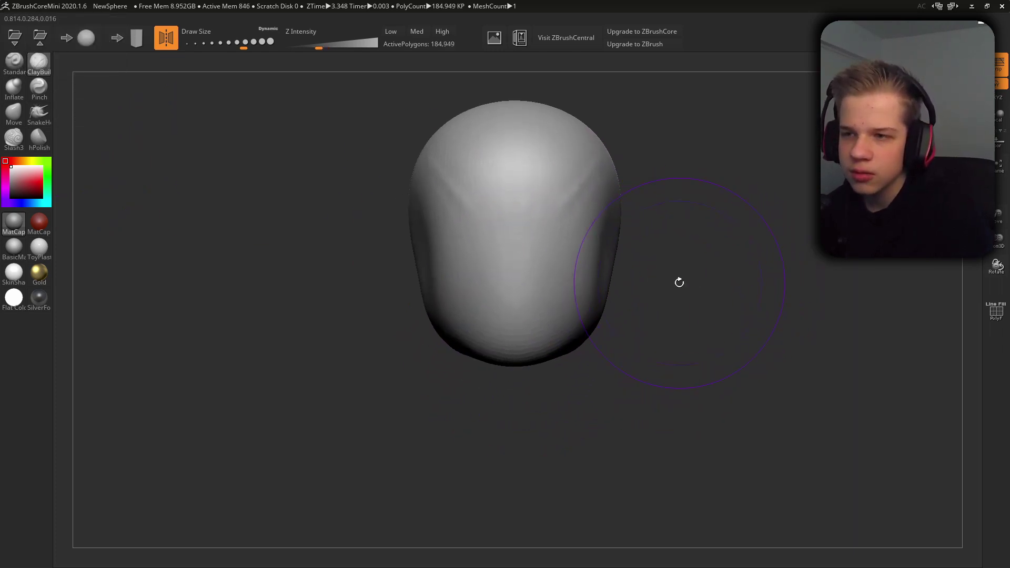
pyautogui.scroll(3, 677, 282)
pyautogui.moveTo(737, 265); pyautogui.dragTo(657, 302)
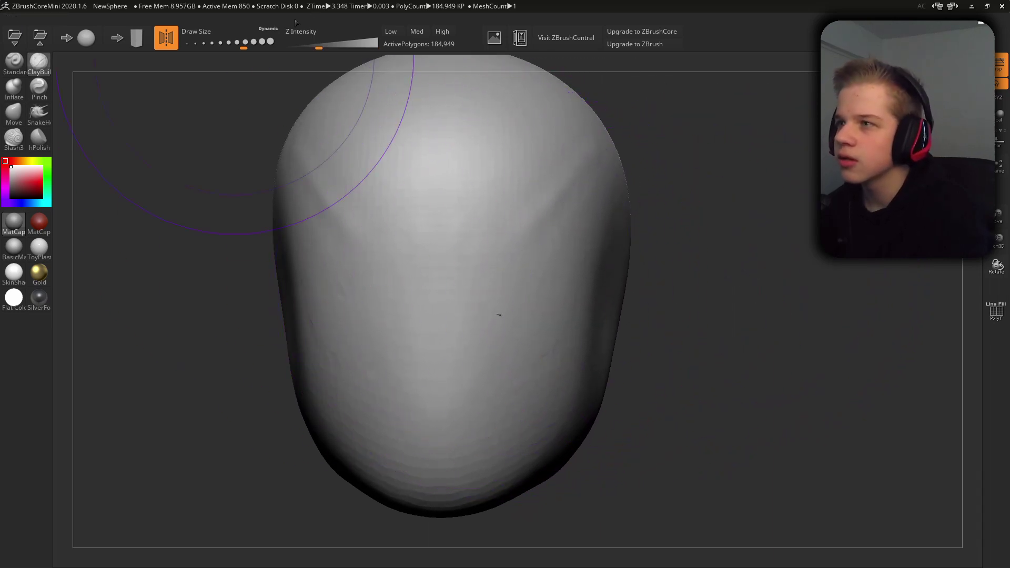
pyautogui.moveTo(242, 46); pyautogui.dragTo(212, 47)
# Try symmetrical ClayBuildup strokes over the eye areas and undo them
pyautogui.moveTo(510, 276)
pyautogui.mouseDown()
pyautogui.moveTo(528, 251)
pyautogui.moveTo(518, 263)
pyautogui.moveTo(526, 279)
pyautogui.moveTo(521, 269)
pyautogui.moveTo(530, 272)
pyautogui.moveTo(458, 263)
pyautogui.moveTo(474, 305)
pyautogui.moveTo(542, 326)
pyautogui.moveTo(549, 273)
pyautogui.mouseUp()
pyautogui.hotkey('ctrl', 'z')
pyautogui.hotkey('ctrl', 'z')
pyautogui.hotkey('ctrl', 'z')
pyautogui.hotkey('ctrl', 'z')
pyautogui.hotkey('ctrl', 'z')
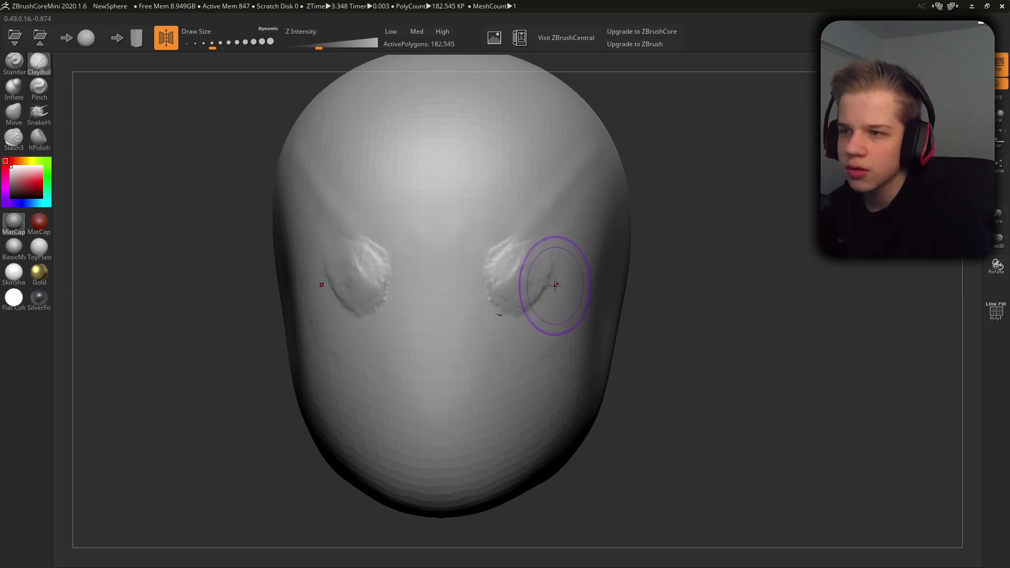
pyautogui.hotkey('ctrl', 'z')
pyautogui.hotkey('ctrl', 'z')
# Try bent ClayBuildup strokes running from beside the nose up to each brow, and undo them
pyautogui.moveTo(474, 227)
pyautogui.keyDown('alt'); pyautogui.mouseDown()
pyautogui.moveTo(495, 263)
pyautogui.moveTo(506, 257)
pyautogui.mouseUp(); pyautogui.keyUp('alt')
pyautogui.hotkey('ctrl', 'z')
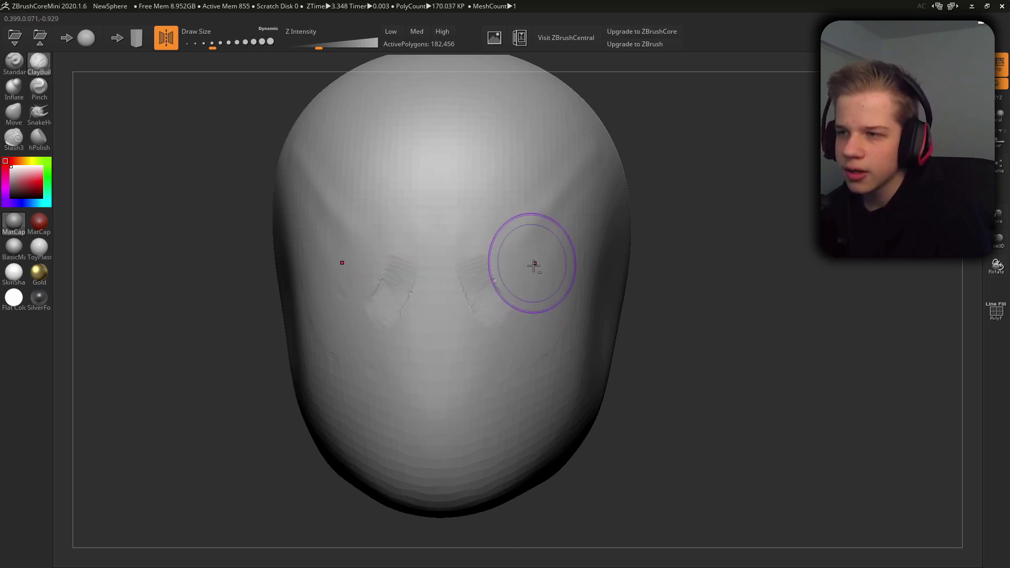
pyautogui.moveTo(482, 309); pyautogui.dragTo(481, 241)
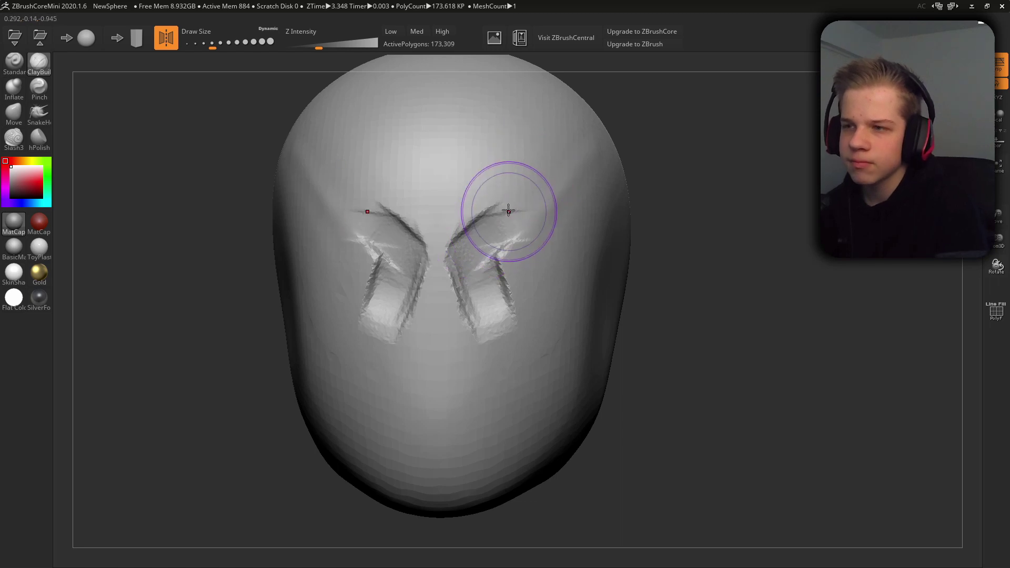
pyautogui.hotkey('ctrl', 'z')
pyautogui.hotkey('ctrl', 'z')
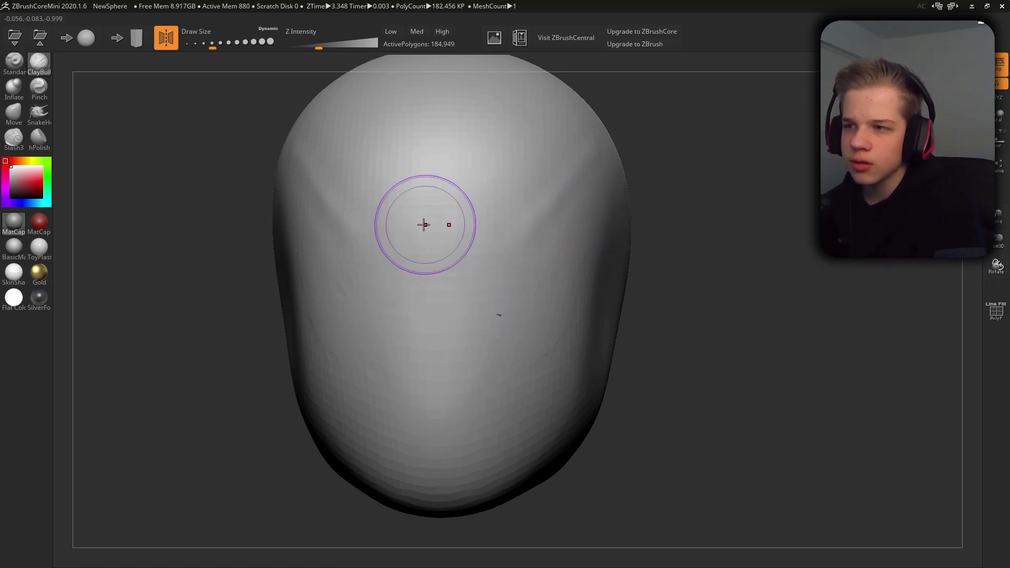
# Build up a horizontal brow ridge band across the whole front of the head with ClayBuildup
pyautogui.moveTo(433, 223); pyautogui.dragTo(613, 215)
pyautogui.moveTo(435, 214); pyautogui.dragTo(609, 213)
pyautogui.moveTo(499, 314)
pyautogui.mouseDown(button='right')
pyautogui.moveTo(304, 192)
pyautogui.moveTo(499, 314)
pyautogui.mouseUp(button='right')
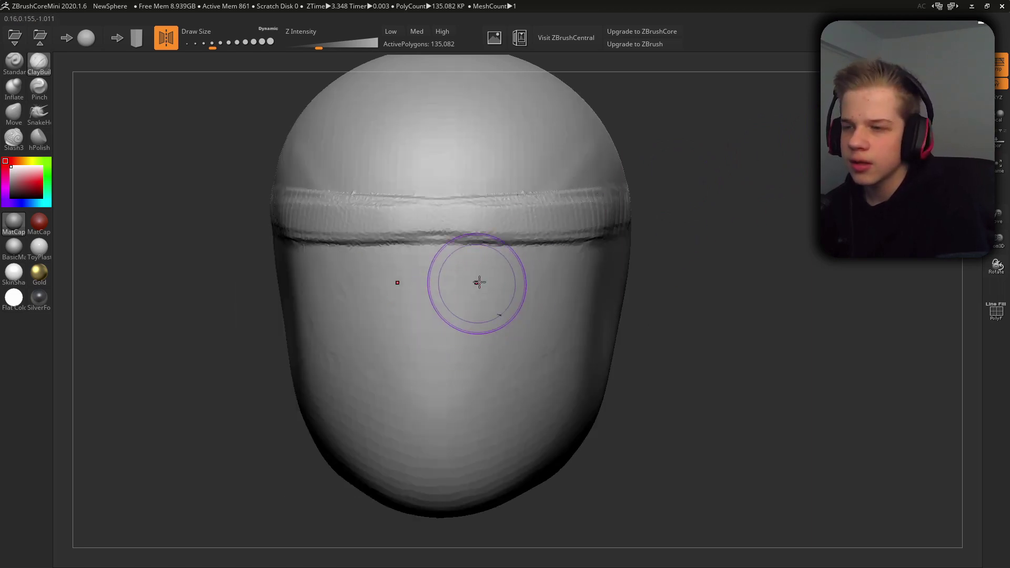
pyautogui.hotkey('ctrl', 'z')
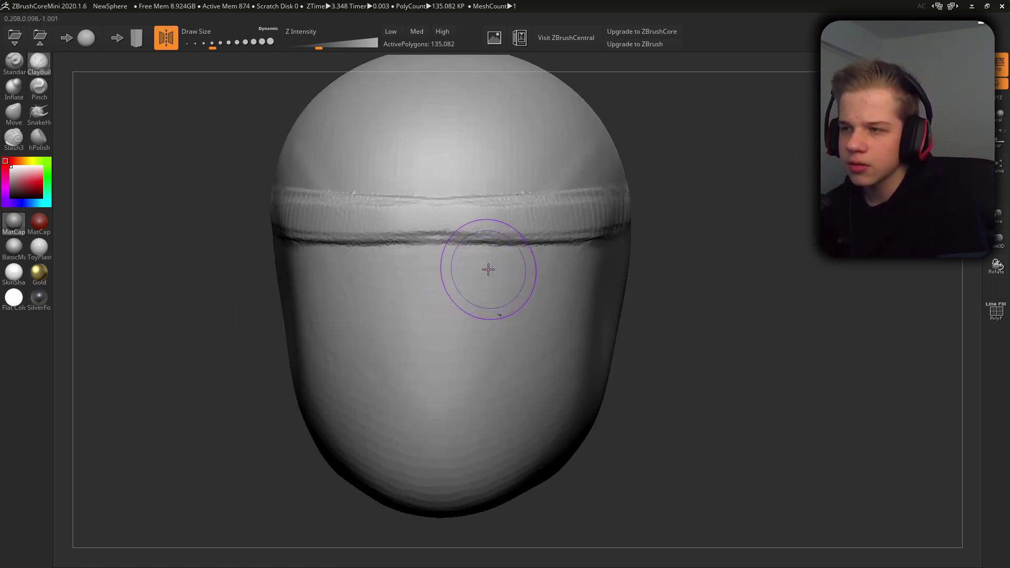
# Carve symmetrical eye sockets beneath the brow band and thicken the brow ridge above them
pyautogui.moveTo(471, 304)
pyautogui.mouseDown()
pyautogui.moveTo(497, 293)
pyautogui.moveTo(505, 274)
pyautogui.moveTo(542, 281)
pyautogui.moveTo(508, 295)
pyautogui.moveTo(533, 279)
pyautogui.mouseUp()
pyautogui.moveTo(483, 256)
pyautogui.mouseDown()
pyautogui.moveTo(490, 273)
pyautogui.moveTo(500, 263)
pyautogui.moveTo(485, 255)
pyautogui.moveTo(514, 254)
pyautogui.moveTo(502, 259)
pyautogui.mouseUp()
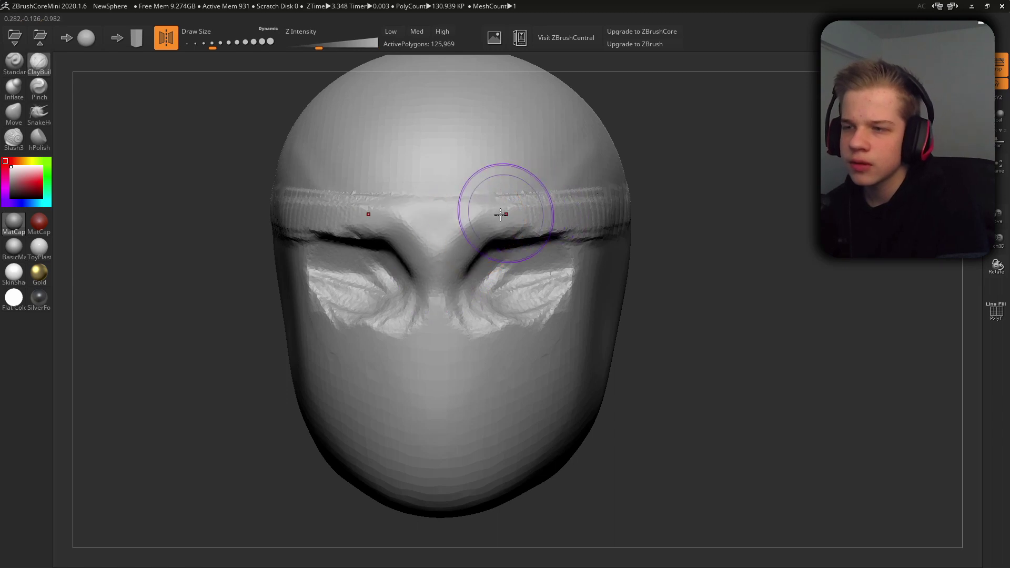
pyautogui.moveTo(498, 216); pyautogui.dragTo(558, 219)
pyautogui.moveTo(490, 221)
pyautogui.mouseDown()
pyautogui.moveTo(479, 214)
pyautogui.moveTo(597, 240)
pyautogui.mouseUp()
pyautogui.moveTo(461, 280); pyautogui.dragTo(565, 293)
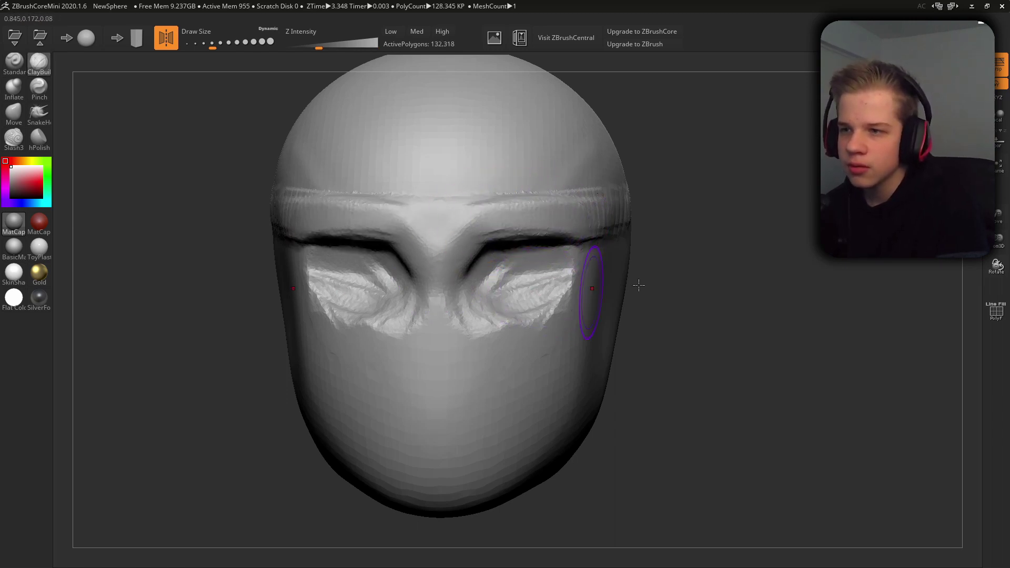
# Build a cheekbone strip from the outer eye socket toward the ear and connect it to the side of the brow
pyautogui.moveTo(702, 267)
pyautogui.mouseDown()
pyautogui.moveTo(683, 272)
pyautogui.moveTo(726, 334)
pyautogui.moveTo(760, 323)
pyautogui.mouseUp()
pyautogui.moveTo(417, 237); pyautogui.dragTo(420, 261)
pyautogui.moveTo(394, 201); pyautogui.dragTo(432, 287)
pyautogui.moveTo(415, 246)
pyautogui.mouseDown()
pyautogui.moveTo(444, 295)
pyautogui.moveTo(547, 285)
pyautogui.mouseUp()
pyautogui.moveTo(548, 285); pyautogui.dragTo(443, 291)
pyautogui.moveTo(360, 217); pyautogui.dragTo(419, 221)
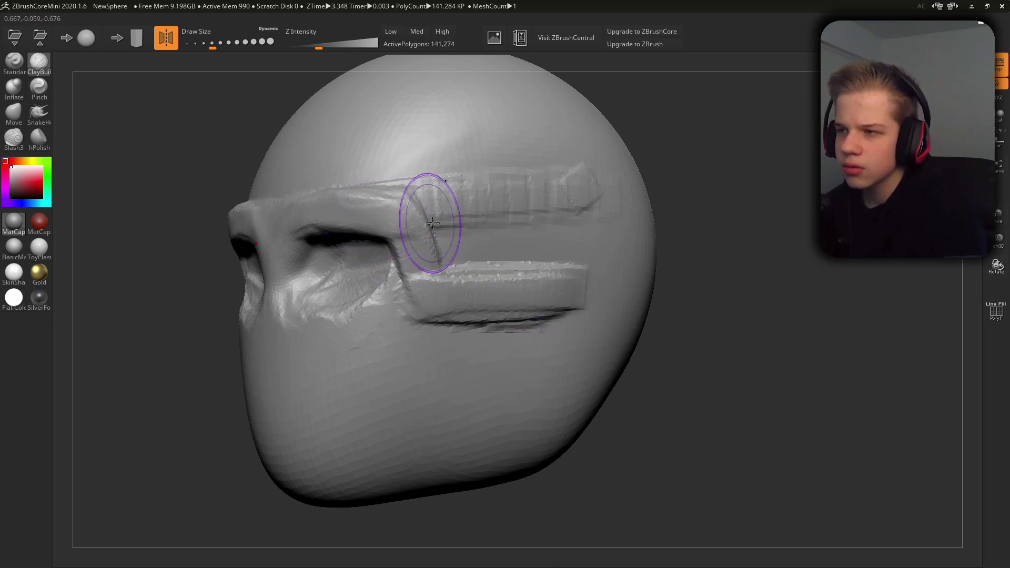
# Smooth the brow ridge and its strokes at the temple, and flatten the temple with the hPolish brush
pyautogui.keyDown('shift'); pyautogui.moveTo(369, 212); pyautogui.dragTo(435, 207); pyautogui.keyUp('shift')
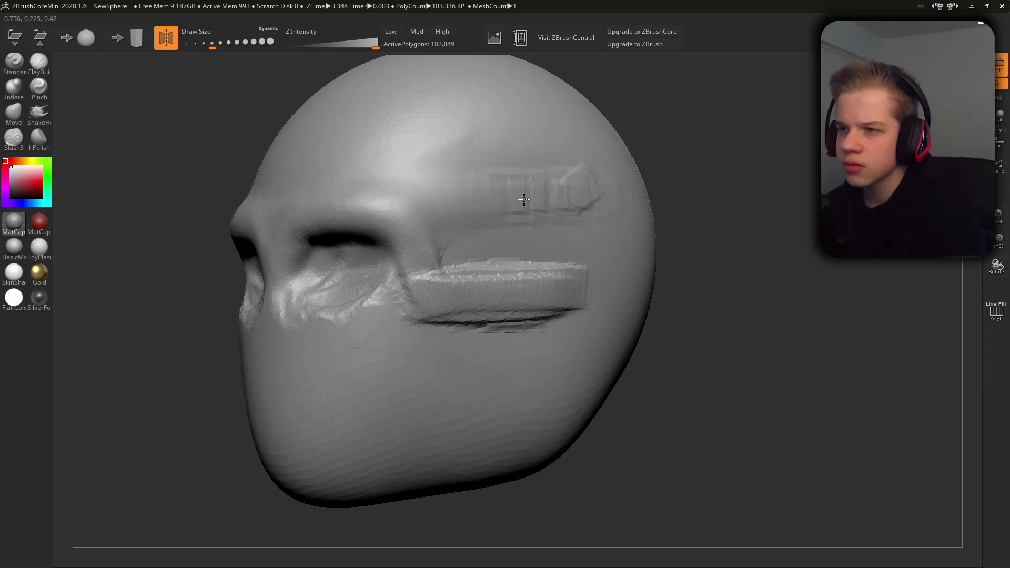
pyautogui.keyDown('shift'); pyautogui.moveTo(547, 194); pyautogui.dragTo(444, 206); pyautogui.keyUp('shift')
pyautogui.click(45, 143)
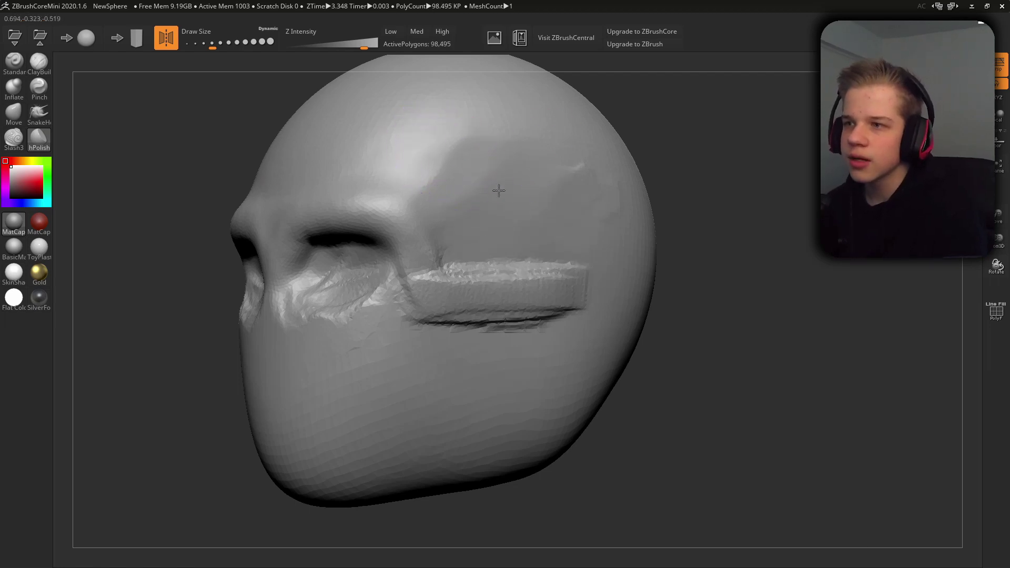
# Flatten the forehead into planes with hPolish and build up a round nose below the brow with ClayBuildup
pyautogui.keyDown('shift'); pyautogui.moveTo(746, 187); pyautogui.dragTo(773, 216); pyautogui.keyUp('shift')
pyautogui.moveTo(444, 219); pyautogui.dragTo(428, 204)
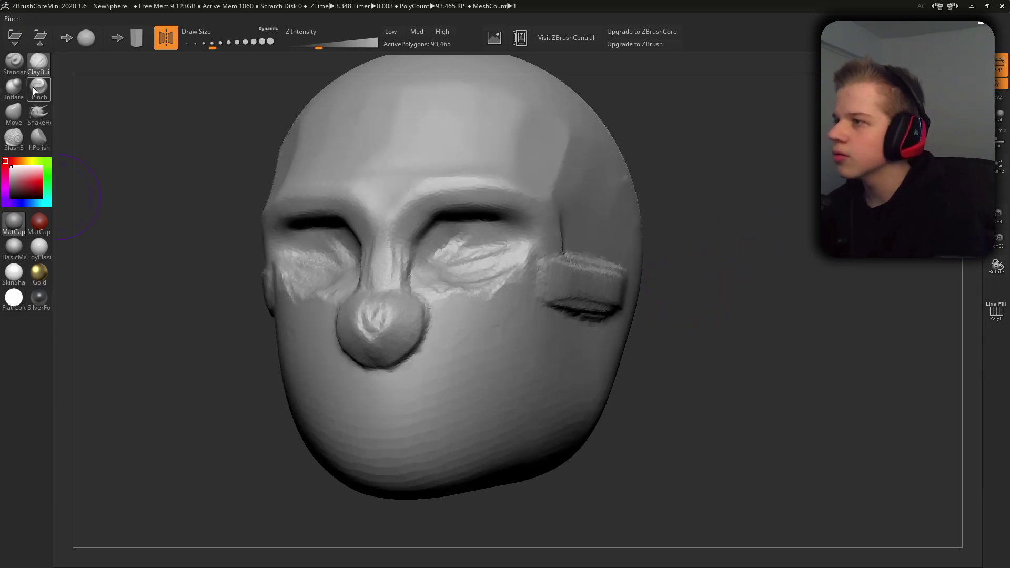
# Enlarge the Move brush to a draw size of 492 and pull the chin downward
pyautogui.moveTo(395, 475); pyautogui.dragTo(404, 519)
pyautogui.hotkey('ctrl', 'z')
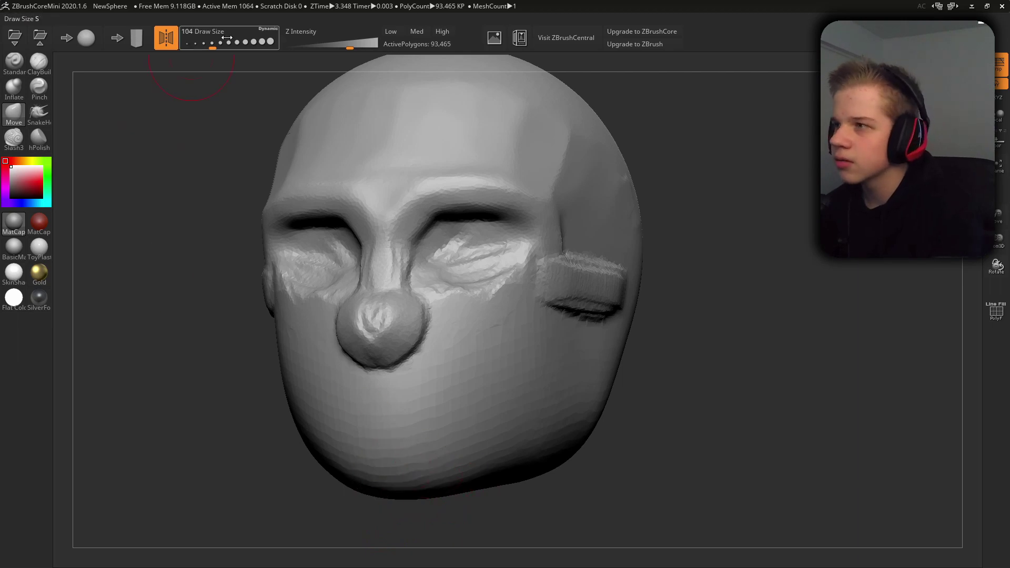
pyautogui.moveTo(227, 38); pyautogui.dragTo(247, 39)
pyautogui.moveTo(407, 482); pyautogui.dragTo(404, 515)
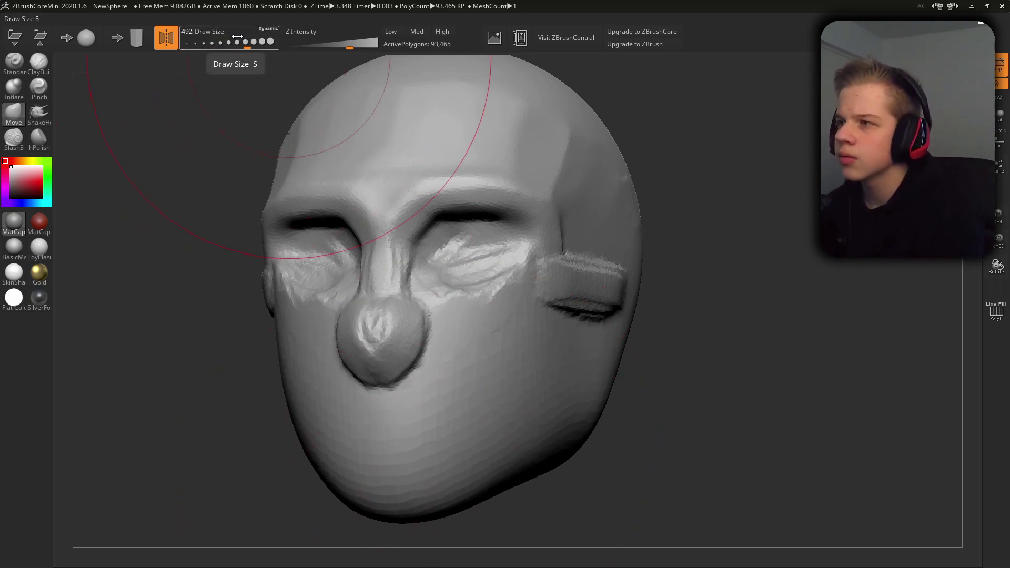
# Raise the Move brush's Z Intensity and push the sides of the face and nose inward to narrow them
pyautogui.press('s')
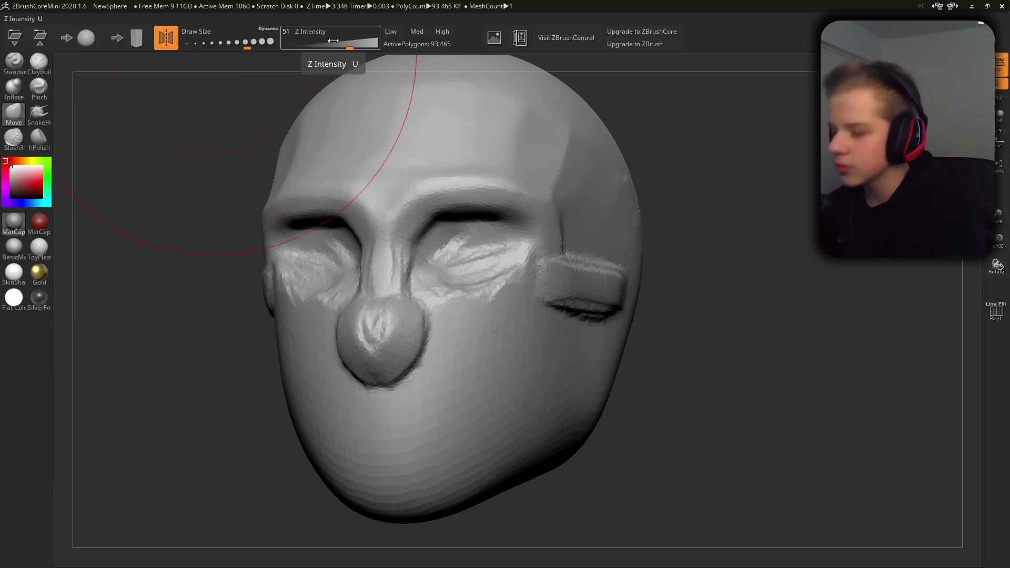
pyautogui.press('u')
pyautogui.moveTo(436, 197)
pyautogui.mouseDown()
pyautogui.moveTo(409, 201)
pyautogui.moveTo(439, 201)
pyautogui.mouseUp()
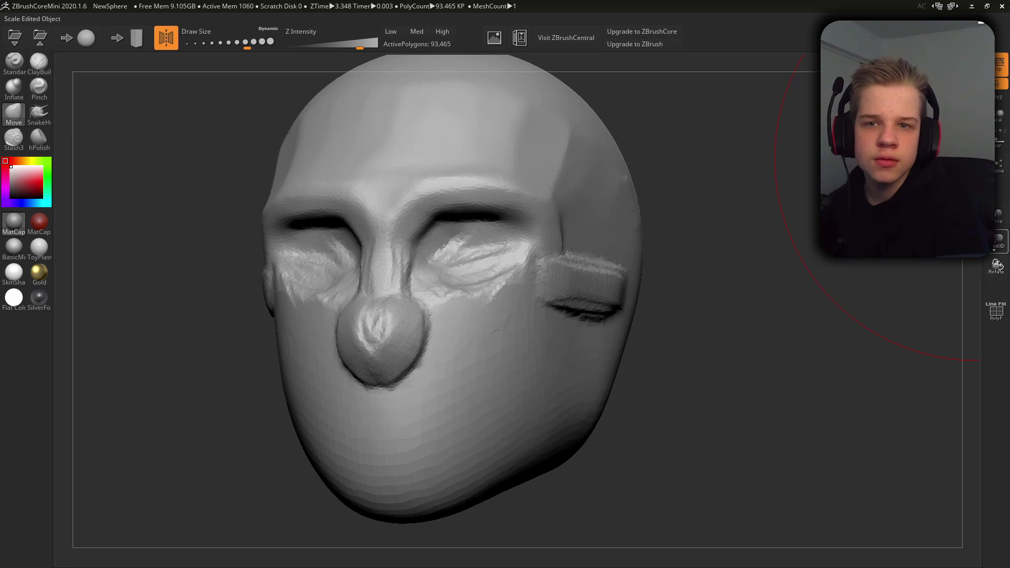
pyautogui.moveTo(478, 320); pyautogui.dragTo(462, 320)
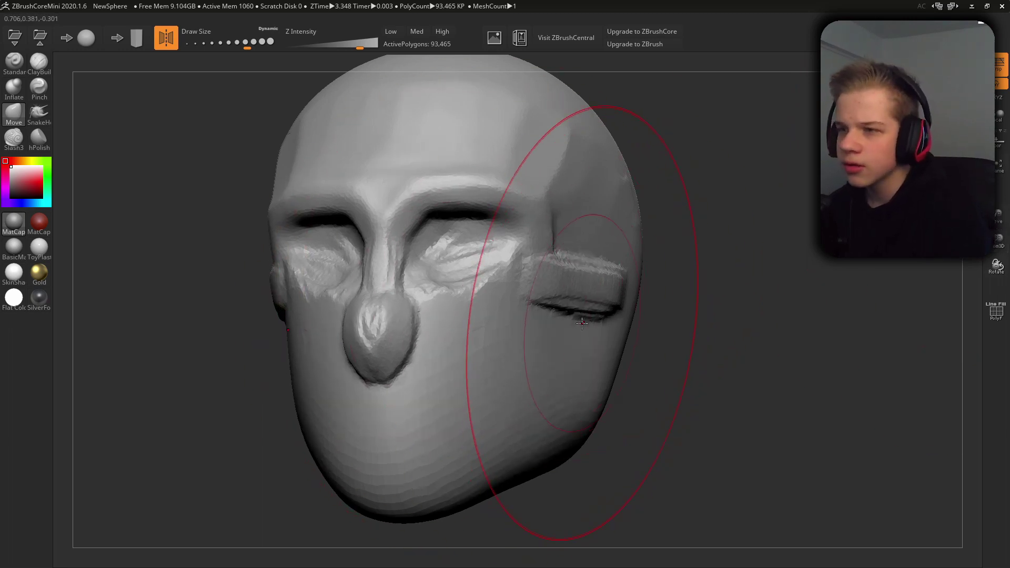
# Reshape the chin and jawline from the side with the Move brush, and push the nose tip upward
pyautogui.moveTo(672, 345); pyautogui.dragTo(638, 348)
pyautogui.moveTo(271, 523); pyautogui.dragTo(295, 547)
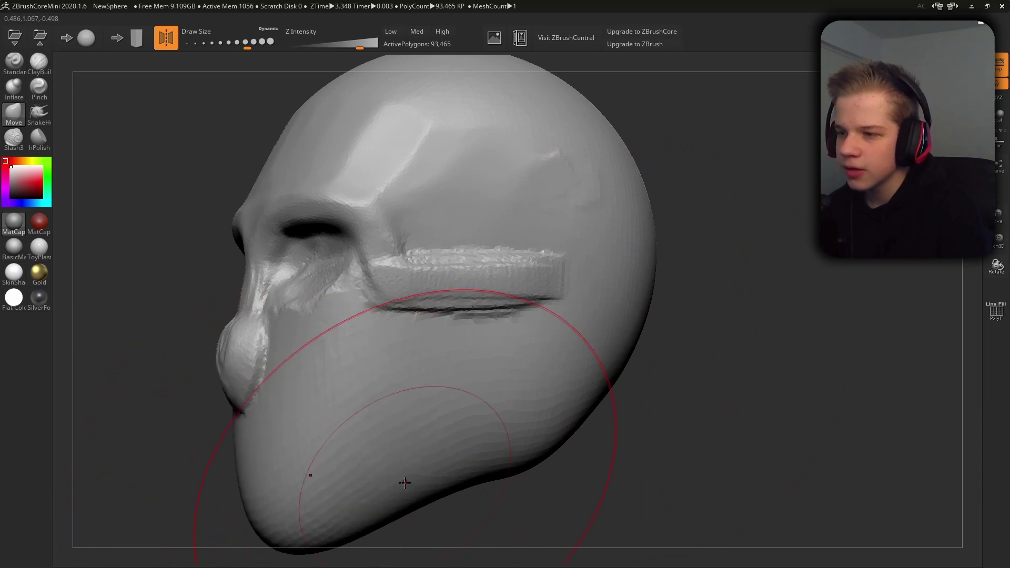
pyautogui.moveTo(405, 483); pyautogui.dragTo(406, 507)
pyautogui.moveTo(314, 525); pyautogui.dragTo(316, 495)
pyautogui.moveTo(227, 388); pyautogui.dragTo(223, 363)
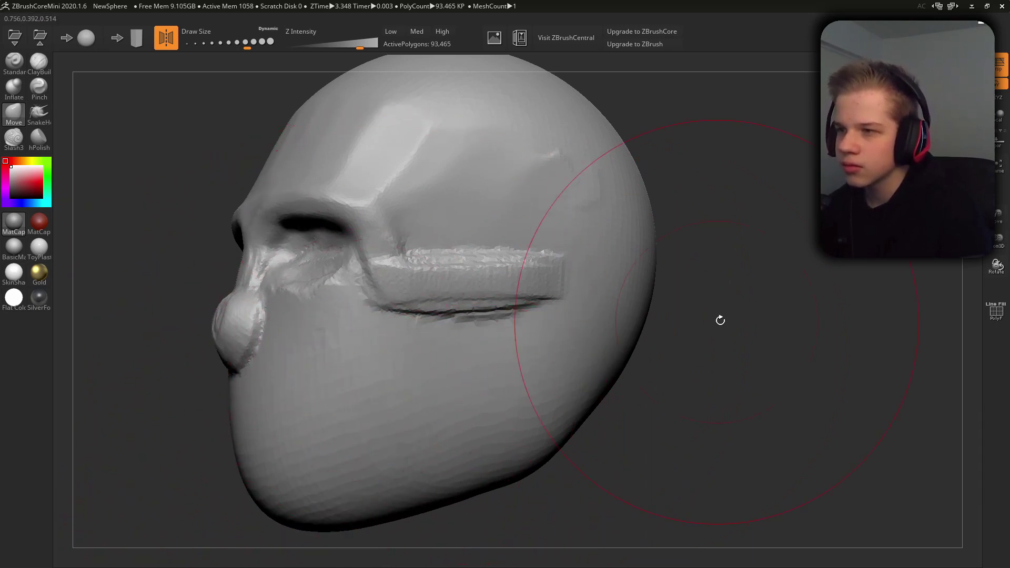
pyautogui.moveTo(723, 321); pyautogui.dragTo(788, 319)
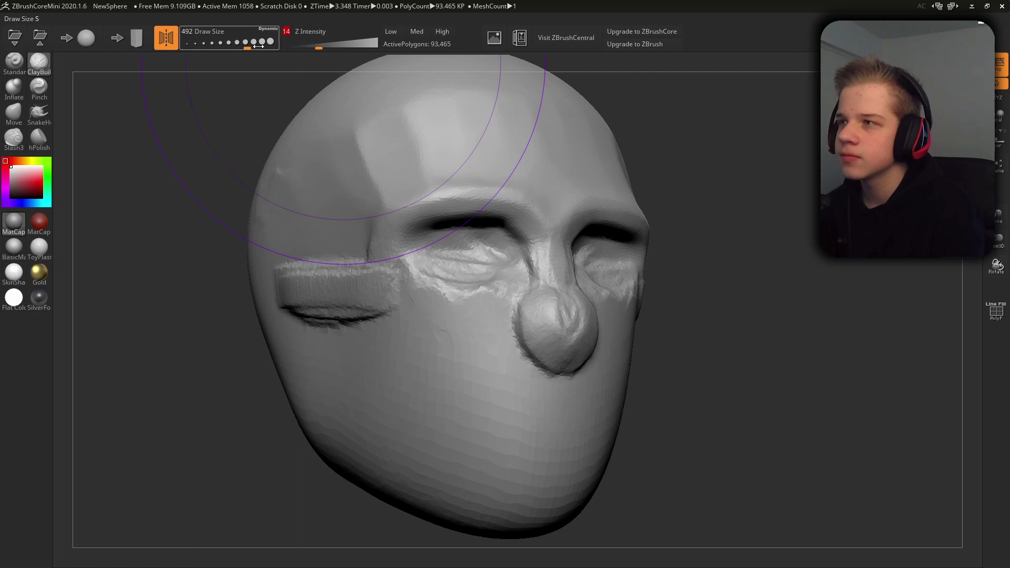
pyautogui.click(229, 42)
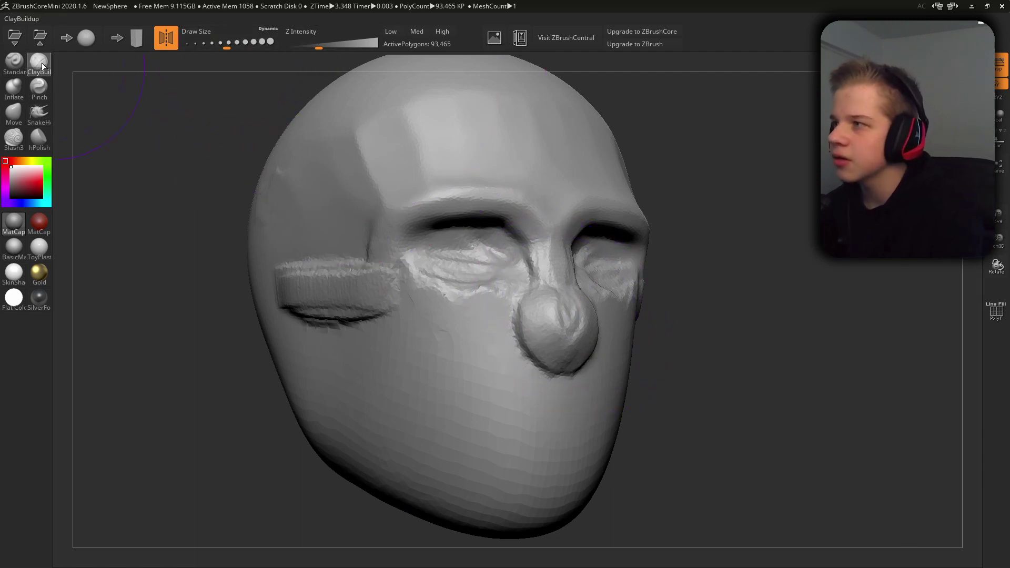
pyautogui.moveTo(543, 316)
pyautogui.mouseDown()
pyautogui.moveTo(568, 311)
pyautogui.moveTo(576, 286)
pyautogui.mouseUp()
pyautogui.hotkey('ctrl', 'z')
pyautogui.hotkey('ctrl', 'z')
pyautogui.moveTo(734, 292); pyautogui.dragTo(711, 293)
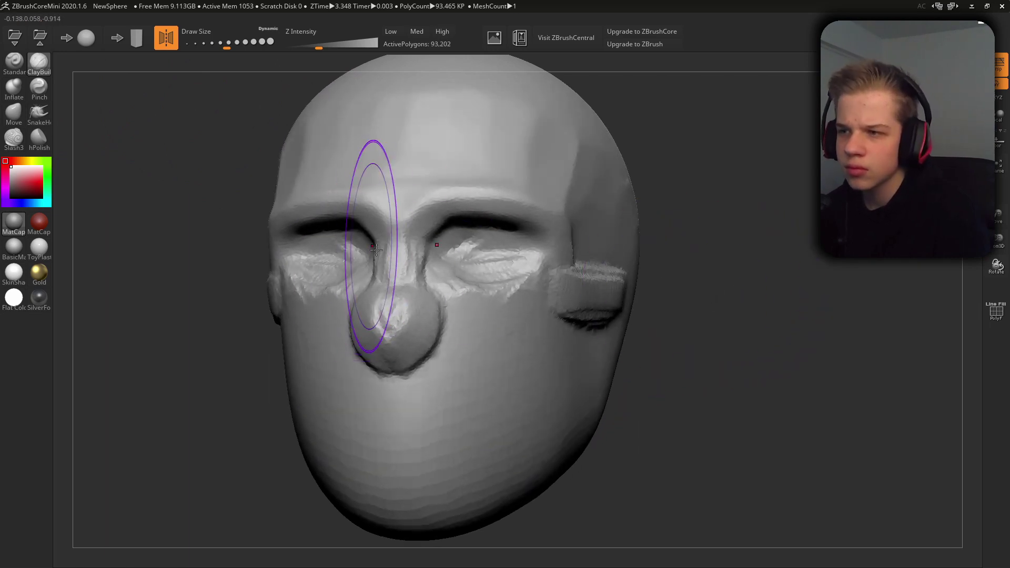
# Set the ClayBuildup draw size to 39 and add clay strokes down the nose bridge between the eyes
pyautogui.click(214, 49)
pyautogui.moveTo(214, 44); pyautogui.dragTo(189, 44)
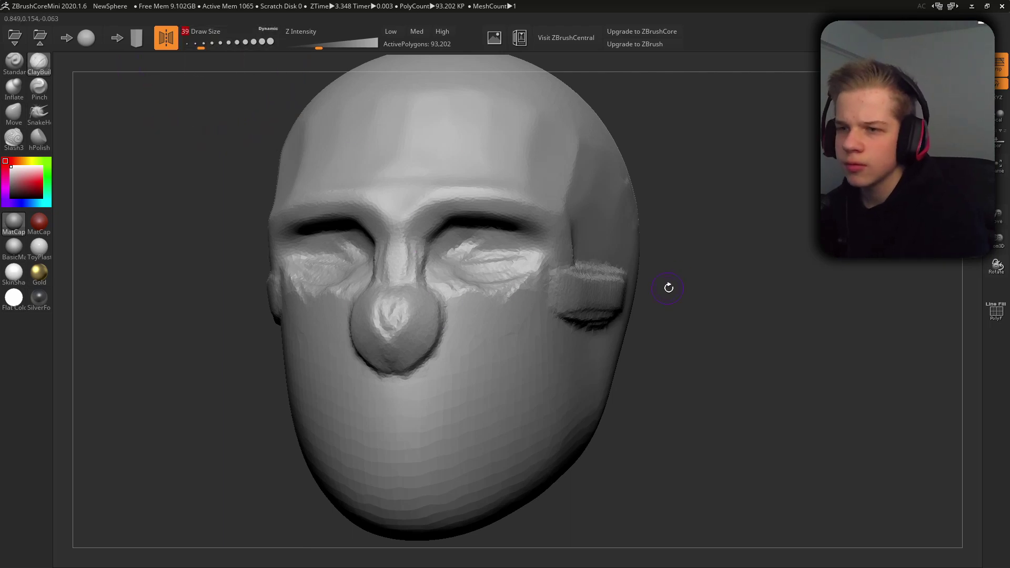
pyautogui.moveTo(673, 285)
pyautogui.keyDown('alt'); pyautogui.mouseDown()
pyautogui.moveTo(727, 240)
pyautogui.moveTo(827, 213)
pyautogui.mouseUp(); pyautogui.keyUp('alt')
pyautogui.moveTo(421, 187)
pyautogui.mouseDown()
pyautogui.moveTo(406, 259)
pyautogui.moveTo(401, 142)
pyautogui.moveTo(375, 245)
pyautogui.mouseUp()
pyautogui.moveTo(392, 150); pyautogui.dragTo(411, 236)
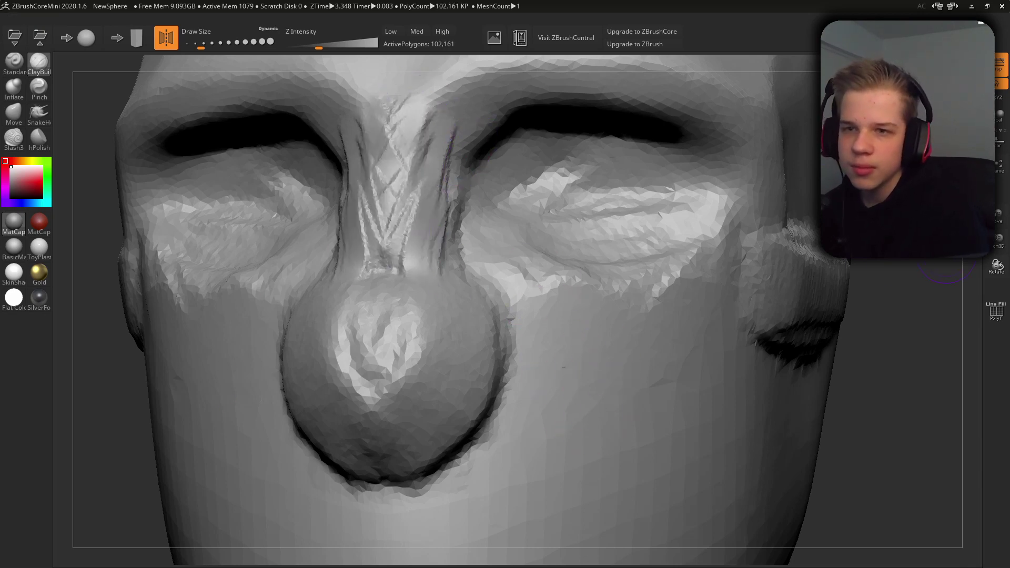
pyautogui.moveTo(895, 279)
pyautogui.mouseDown()
pyautogui.moveTo(803, 338)
pyautogui.moveTo(798, 282)
pyautogui.moveTo(670, 303)
pyautogui.moveTo(605, 297)
pyautogui.mouseUp()
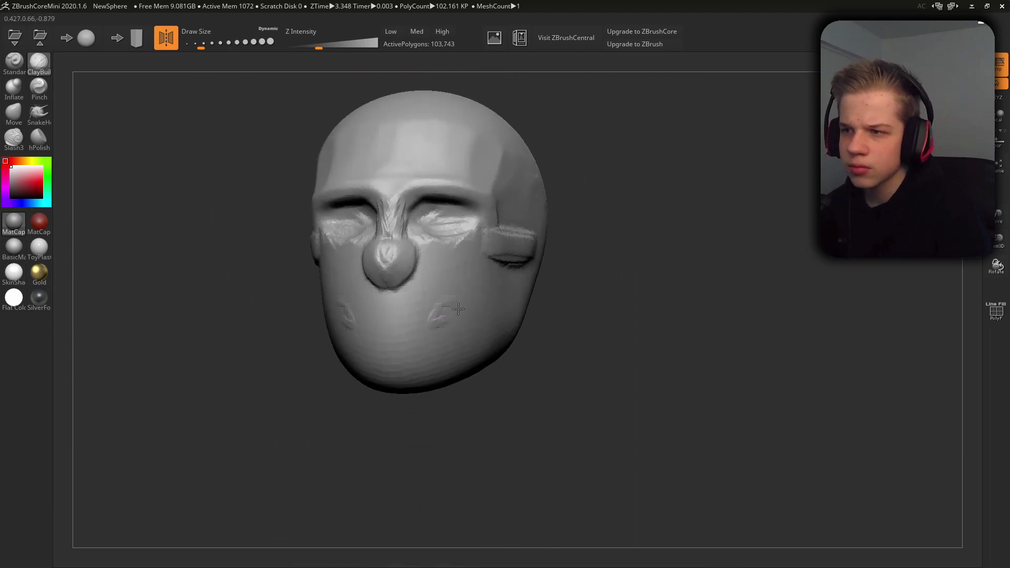
pyautogui.hotkey('ctrl', 'z')
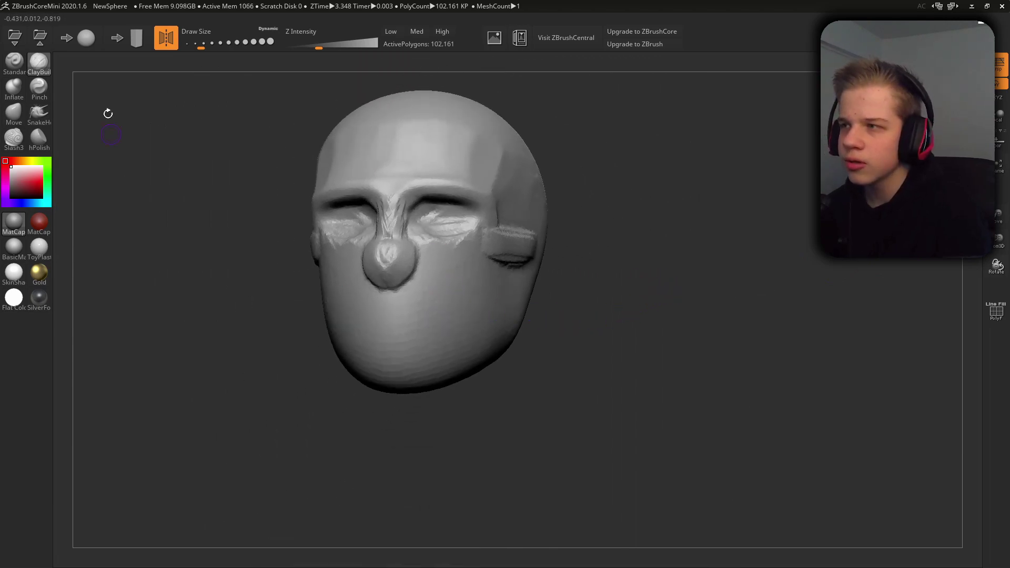
pyautogui.moveTo(208, 44); pyautogui.dragTo(244, 43)
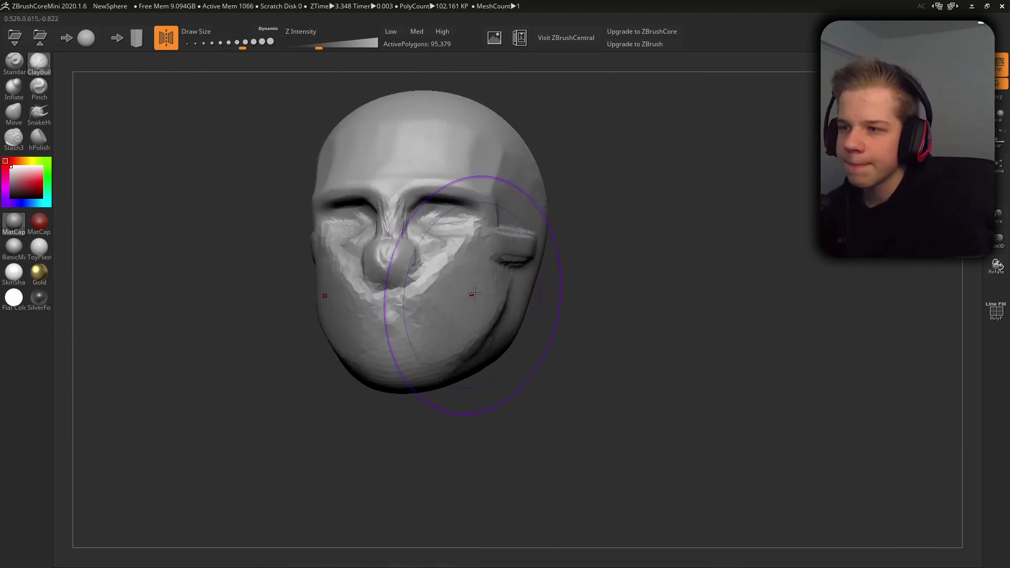
pyautogui.hotkey('ctrl', 'z')
# Set the ClayBuildup draw size to 54 and build up the nose bridge, running strokes into the inner brows
pyautogui.keyDown('alt'); pyautogui.moveTo(653, 261); pyautogui.dragTo(791, 214); pyautogui.keyUp('alt')
pyautogui.keyDown('alt'); pyautogui.moveTo(733, 245); pyautogui.dragTo(765, 252); pyautogui.keyUp('alt')
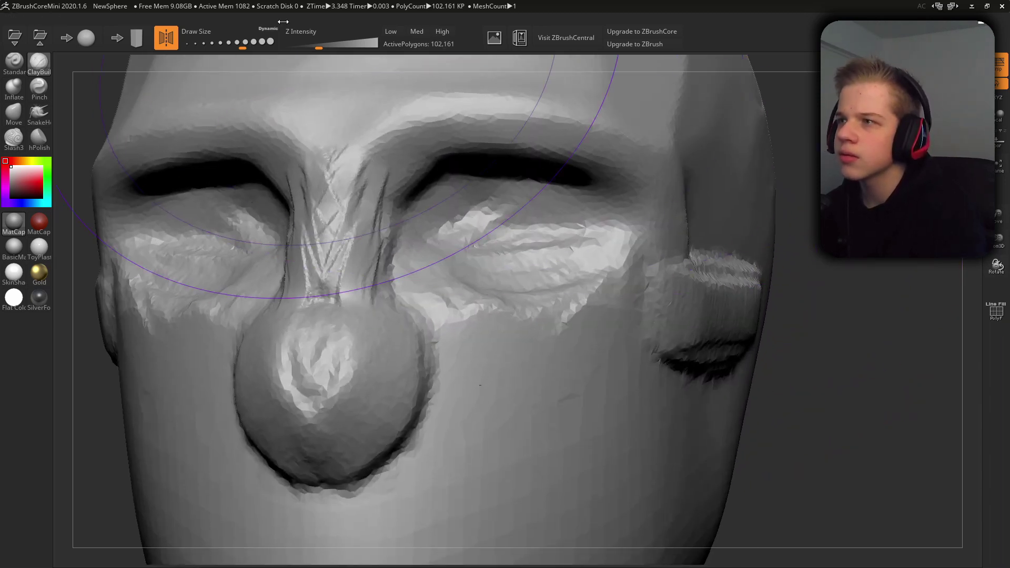
pyautogui.click(271, 30)
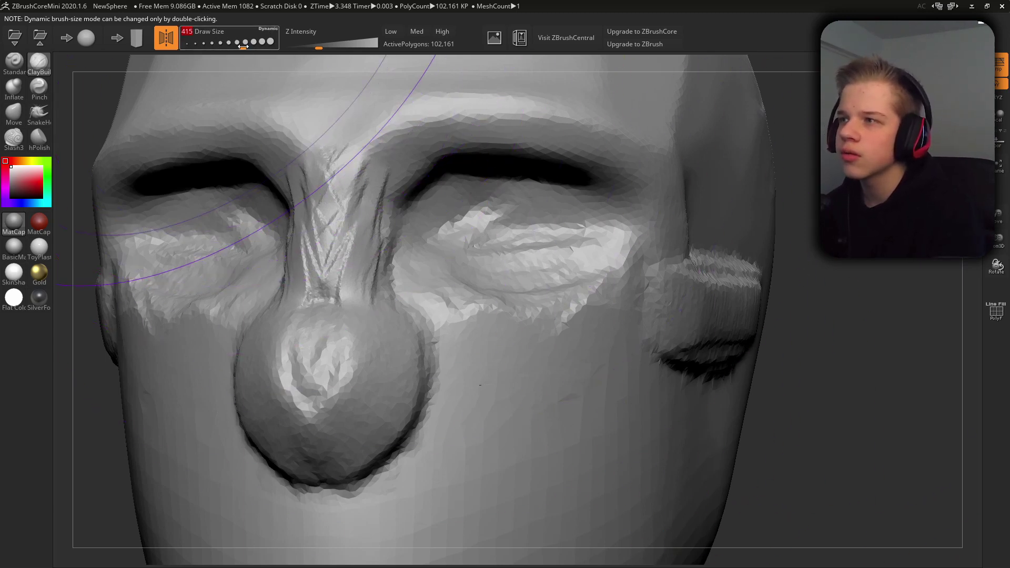
pyautogui.moveTo(243, 46); pyautogui.dragTo(224, 47)
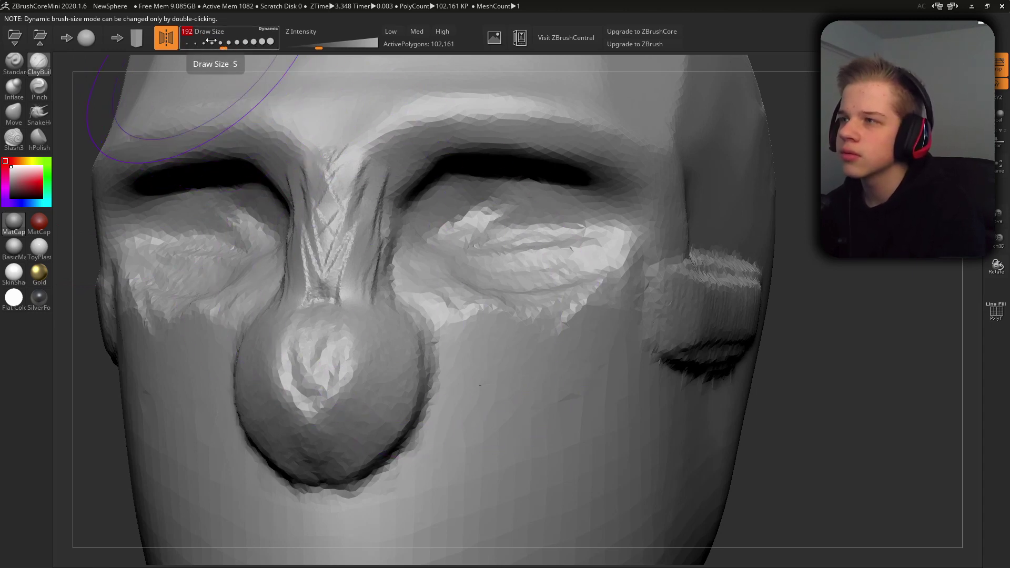
pyautogui.moveTo(230, 44); pyautogui.dragTo(205, 45)
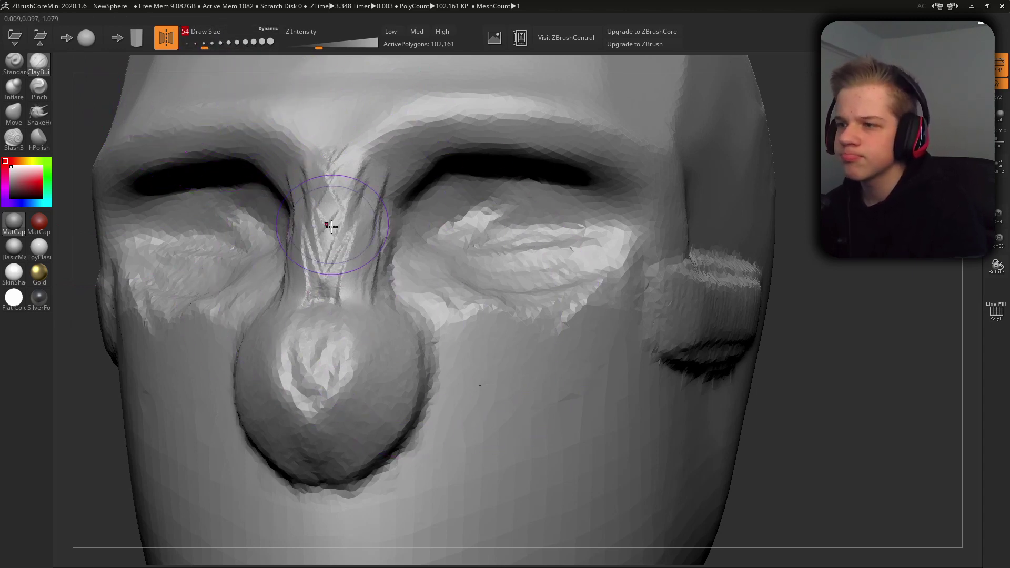
pyautogui.moveTo(341, 221)
pyautogui.mouseDown()
pyautogui.moveTo(359, 192)
pyautogui.moveTo(348, 308)
pyautogui.mouseUp()
pyautogui.moveTo(386, 174)
pyautogui.mouseDown()
pyautogui.moveTo(364, 303)
pyautogui.moveTo(372, 236)
pyautogui.mouseUp()
pyautogui.moveTo(418, 138)
pyautogui.mouseDown()
pyautogui.moveTo(362, 195)
pyautogui.moveTo(353, 120)
pyautogui.mouseUp()
pyautogui.moveTo(217, 45); pyautogui.dragTo(244, 45)
pyautogui.moveTo(338, 297)
pyautogui.mouseDown()
pyautogui.moveTo(334, 225)
pyautogui.moveTo(354, 210)
pyautogui.mouseUp()
pyautogui.hotkey('ctrl', 'z')
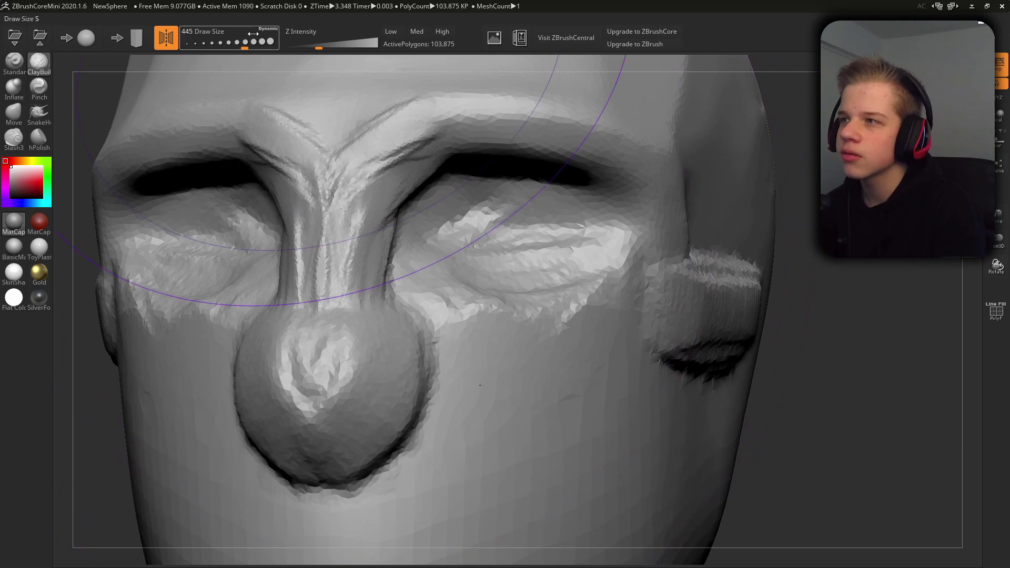
# Reduce the ClayBuildup draw size, thicken the sides of the nose bridge, and carve nostrils into the underside of the nose
pyautogui.moveTo(241, 44); pyautogui.dragTo(218, 43)
pyautogui.moveTo(390, 199)
pyautogui.mouseDown()
pyautogui.moveTo(377, 282)
pyautogui.moveTo(366, 294)
pyautogui.mouseUp()
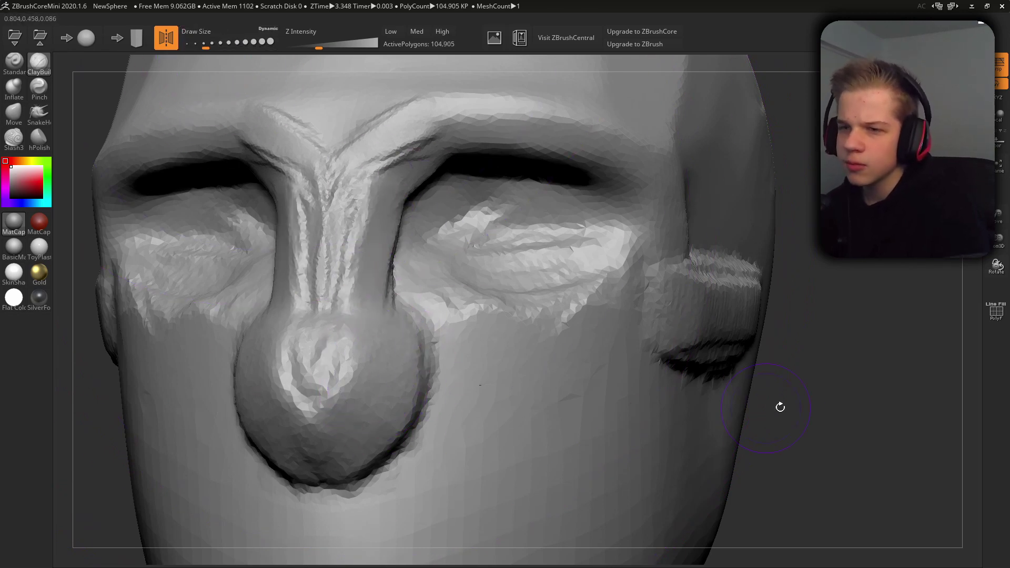
pyautogui.moveTo(801, 398); pyautogui.dragTo(839, 354)
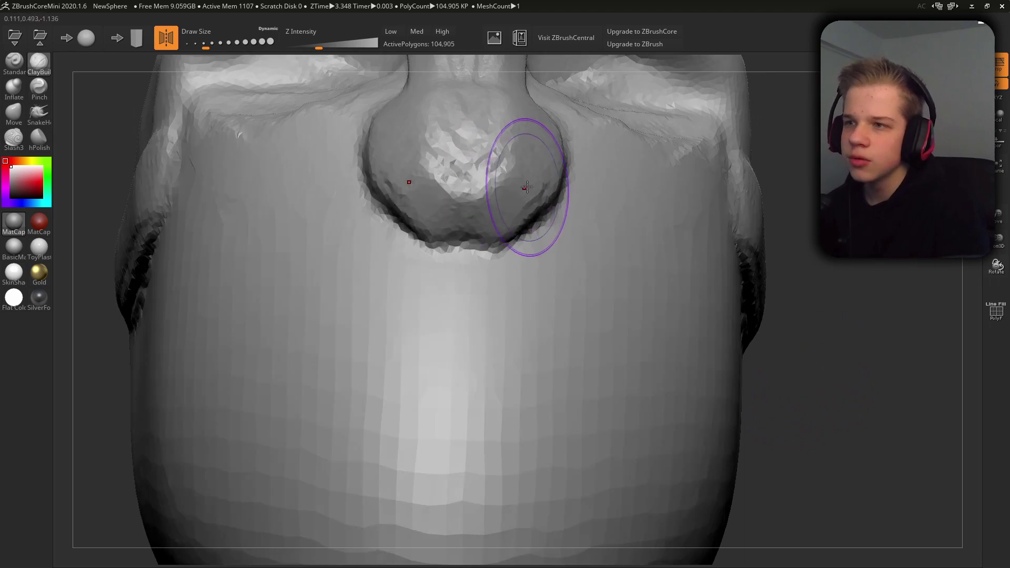
pyautogui.moveTo(504, 204)
pyautogui.keyDown('alt'); pyautogui.mouseDown()
pyautogui.moveTo(511, 209)
pyautogui.moveTo(513, 184)
pyautogui.moveTo(526, 195)
pyautogui.moveTo(514, 191)
pyautogui.mouseUp(); pyautogui.keyUp('alt')
pyautogui.keyDown('alt'); pyautogui.moveTo(515, 191); pyautogui.dragTo(528, 181); pyautogui.keyUp('alt')
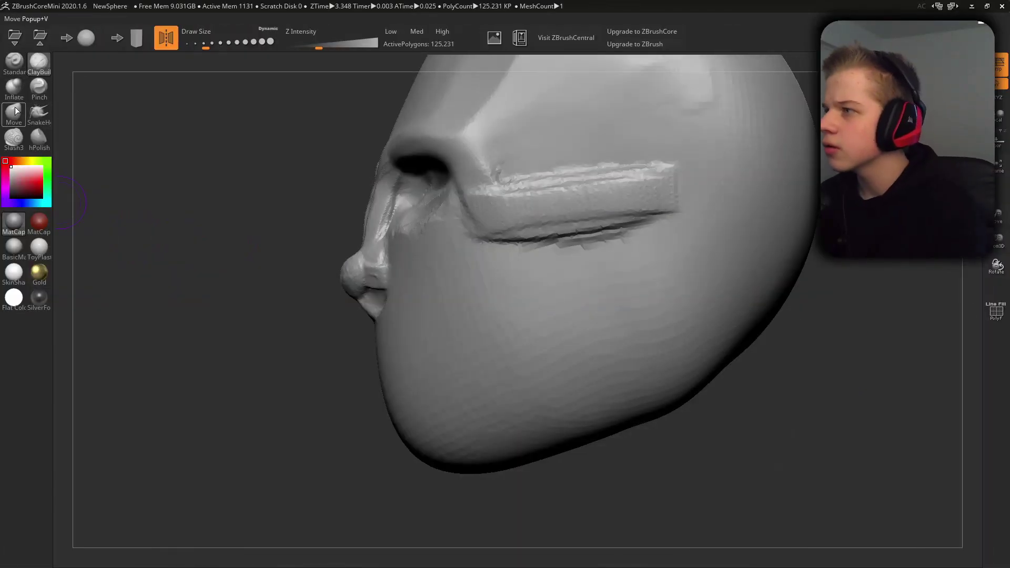
# Push the nose profile inward with an enlarged Move brush, and build up the bridge and inner brows with ClayBuildup
pyautogui.click(14, 112)
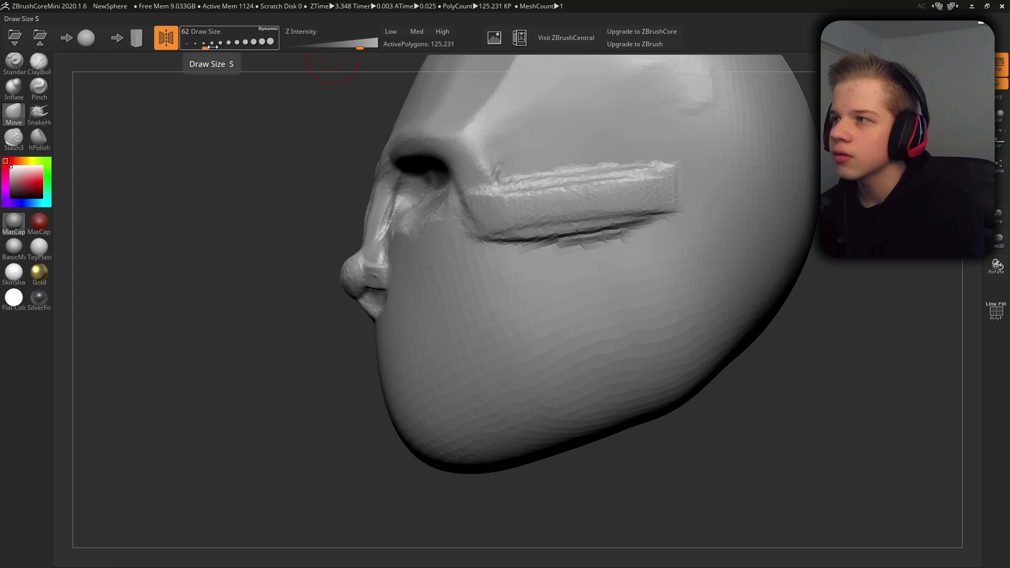
pyautogui.moveTo(213, 47); pyautogui.dragTo(229, 46)
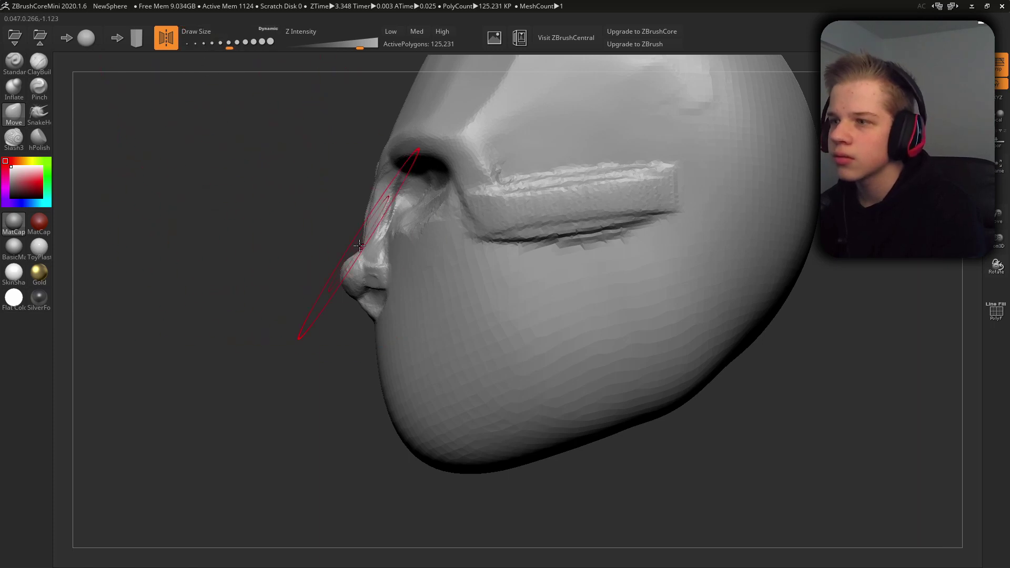
pyautogui.moveTo(337, 255)
pyautogui.mouseDown()
pyautogui.moveTo(328, 253)
pyautogui.moveTo(367, 233)
pyautogui.mouseUp()
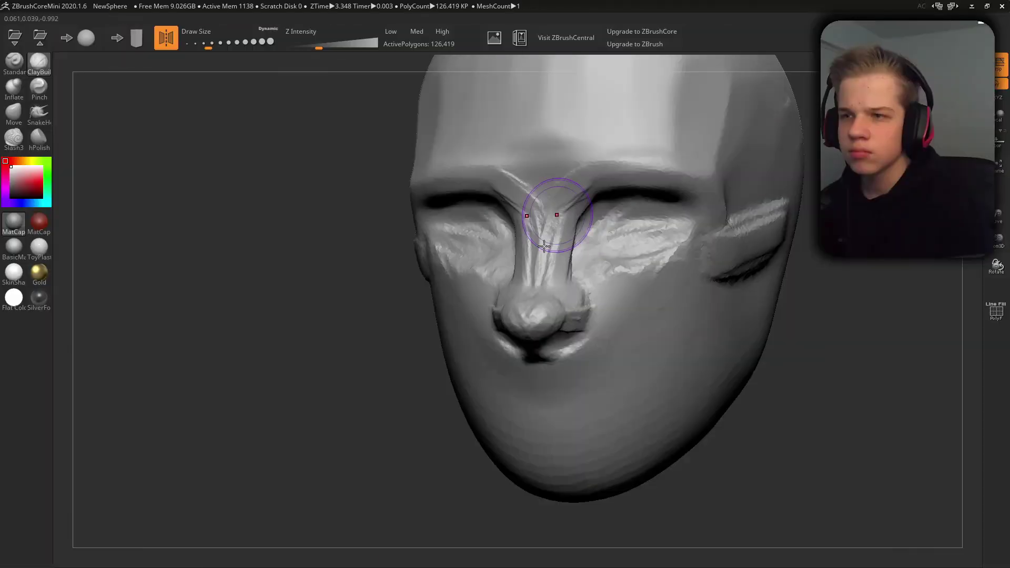
pyautogui.moveTo(553, 208)
pyautogui.mouseDown()
pyautogui.moveTo(548, 199)
pyautogui.moveTo(576, 173)
pyautogui.mouseUp()
pyautogui.moveTo(550, 222)
pyautogui.mouseDown()
pyautogui.moveTo(559, 247)
pyautogui.moveTo(549, 286)
pyautogui.mouseUp()
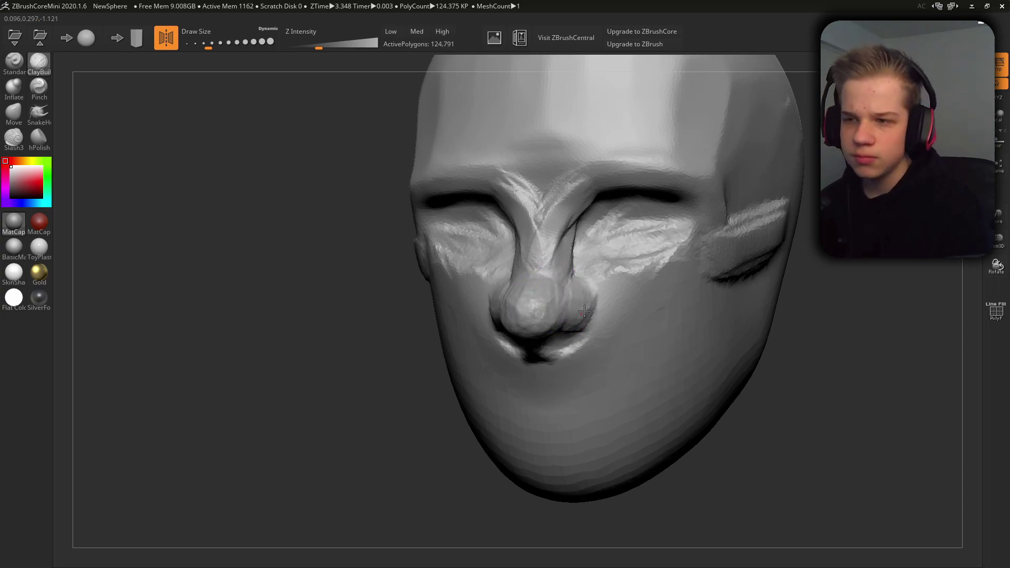
# Set the ClayBuildup draw size to 46 and build up the upper lip above the mouth line
pyautogui.press('s')
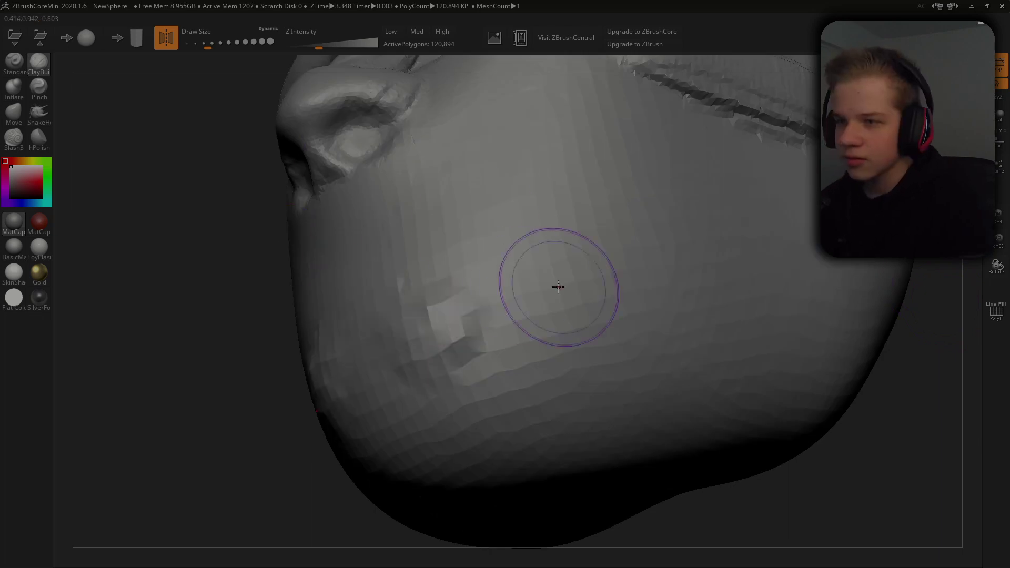
pyautogui.press('s')
pyautogui.moveTo(119, 405); pyautogui.dragTo(115, 406)
pyautogui.press('s')
pyautogui.moveTo(247, 342); pyautogui.dragTo(243, 343)
pyautogui.moveTo(361, 131); pyautogui.dragTo(345, 130)
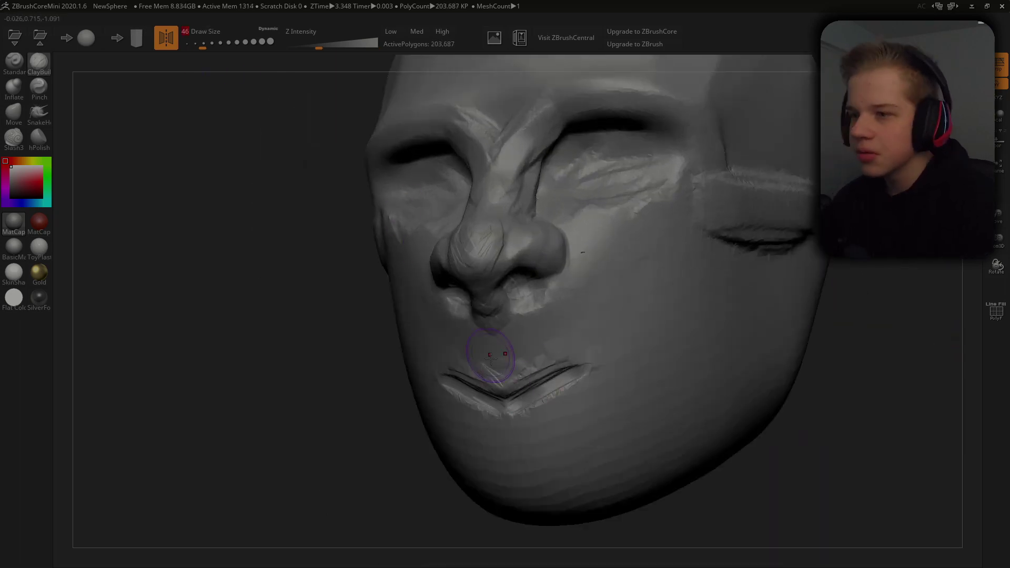
pyautogui.moveTo(491, 357); pyautogui.dragTo(542, 394)
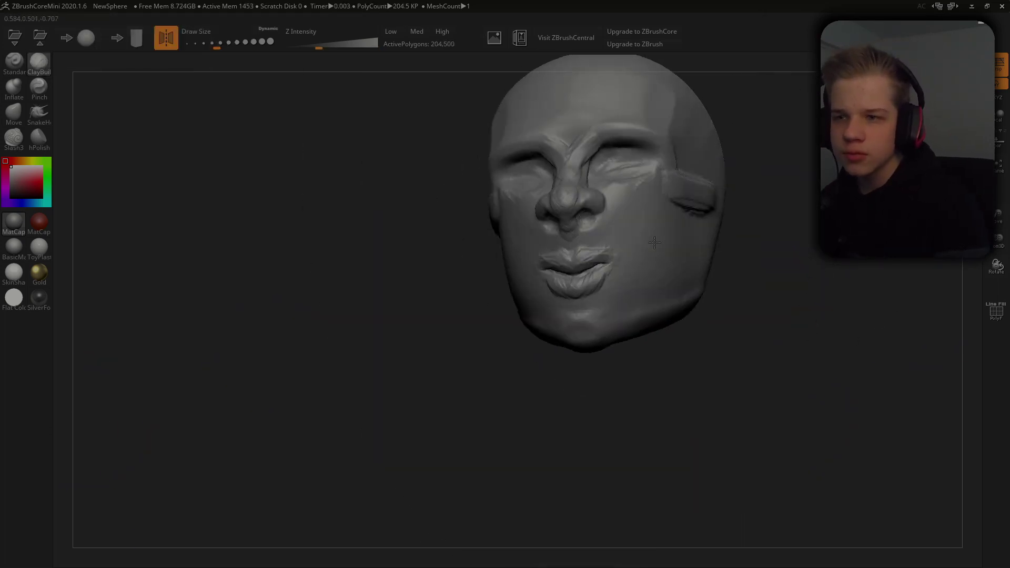
# Shape the cheek below the cheekbone with ClayBuildup, and reshape the forehead profile from the side with the Move brush
pyautogui.moveTo(655, 242); pyautogui.dragTo(658, 284)
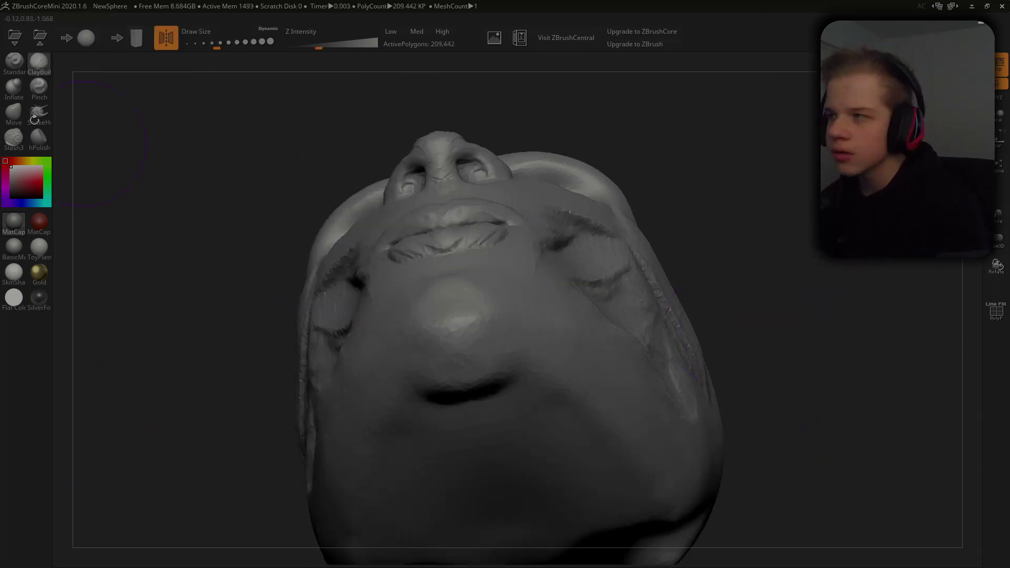
pyautogui.press('b')
pyautogui.press('m')
pyautogui.press('v')
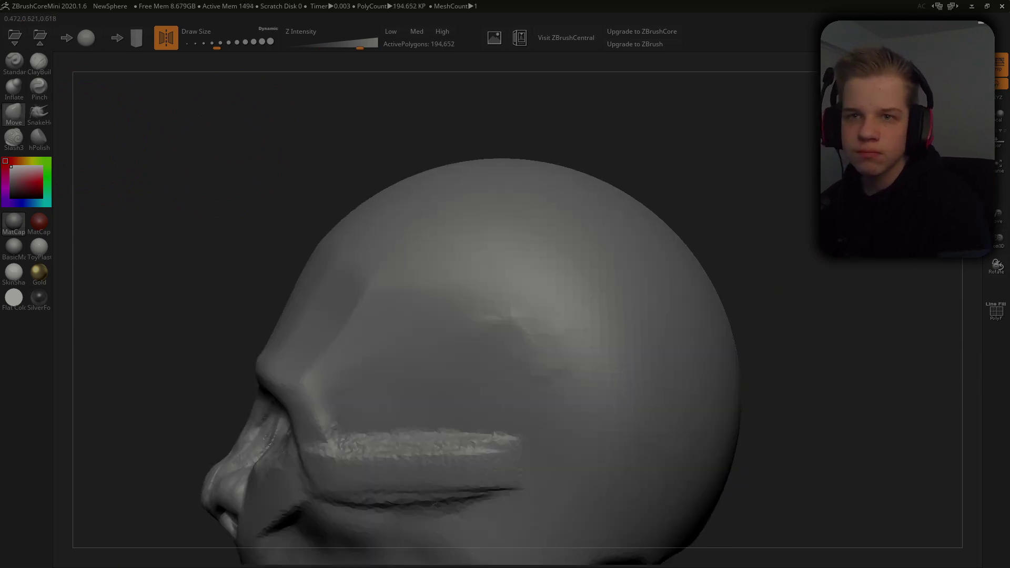
pyautogui.moveTo(252, 116); pyautogui.dragTo(332, 105)
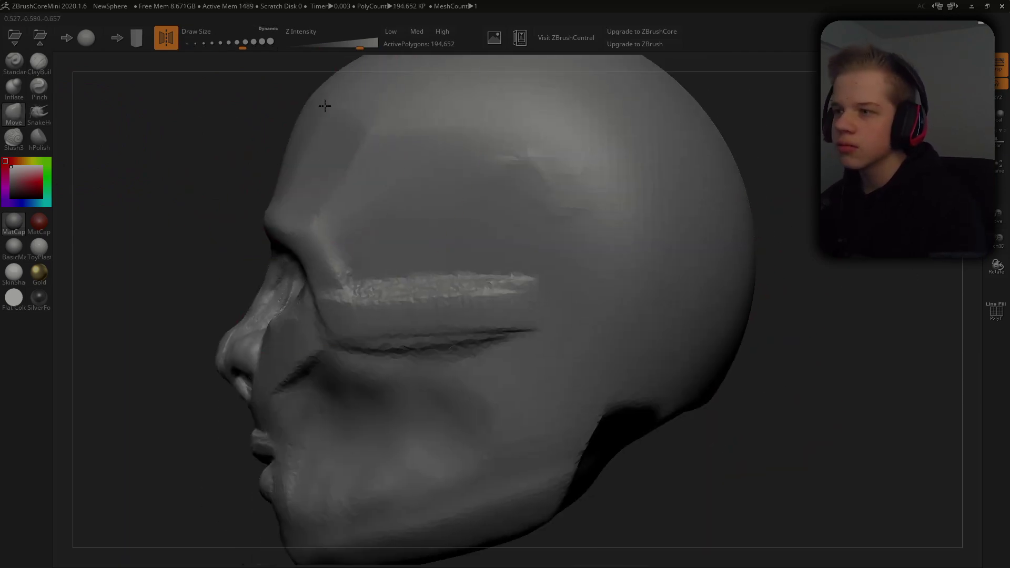